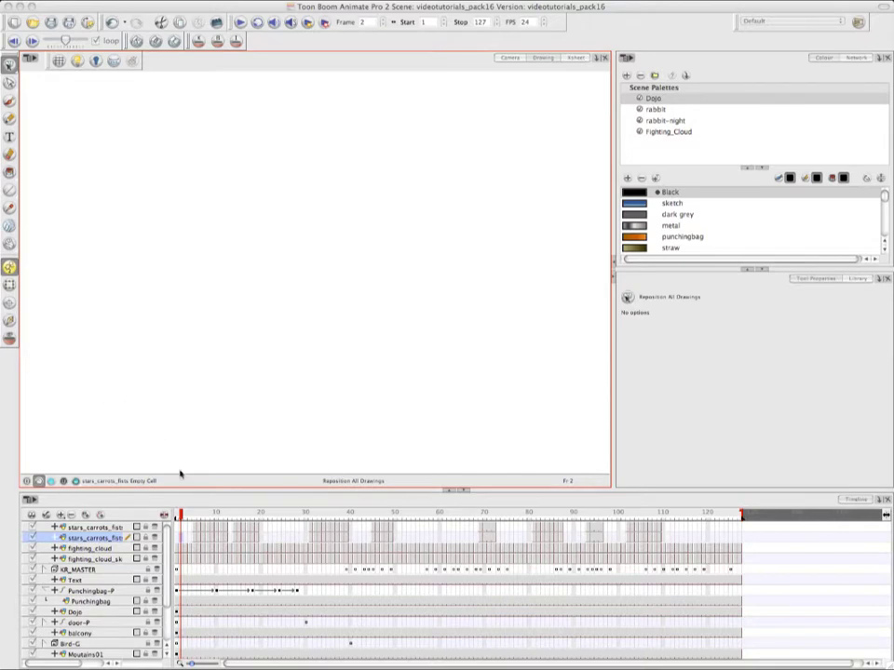
Go to frame 8 of the rough stars_carrots_fists layer and turn on onion skin for its neighbouring drawings.
left_click(186, 516)
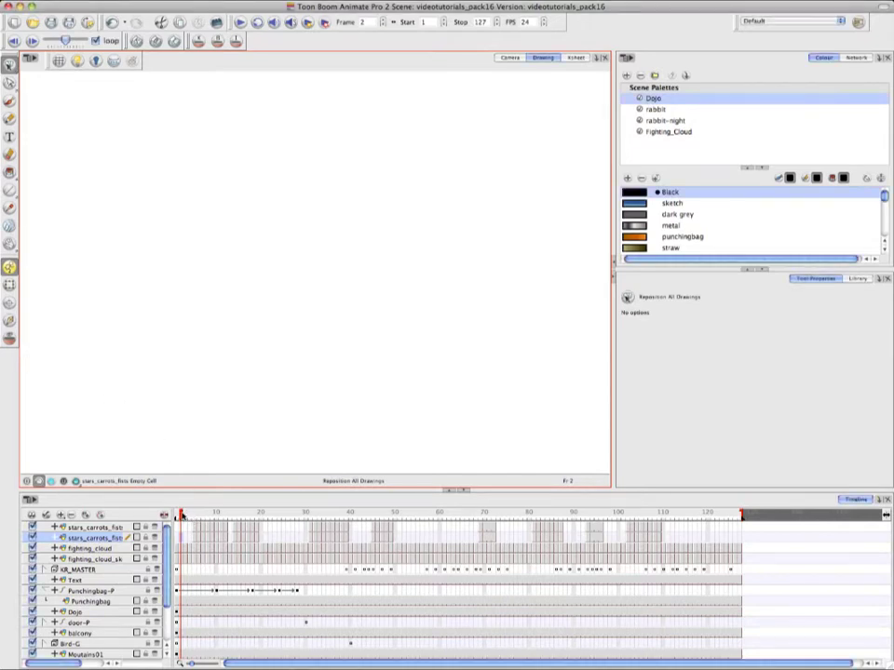
left_click_drag(186, 516, 206, 521)
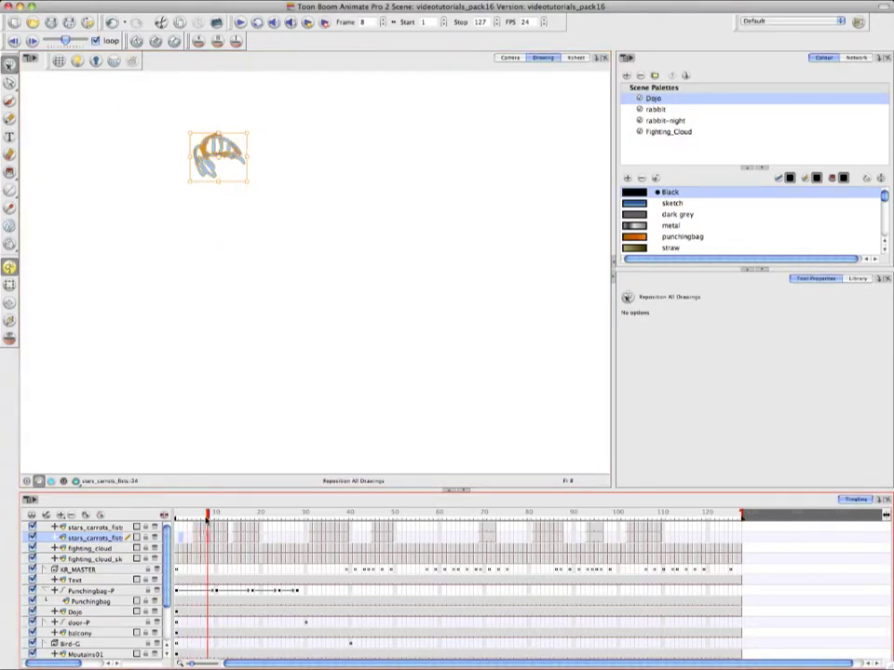
left_click(10, 337)
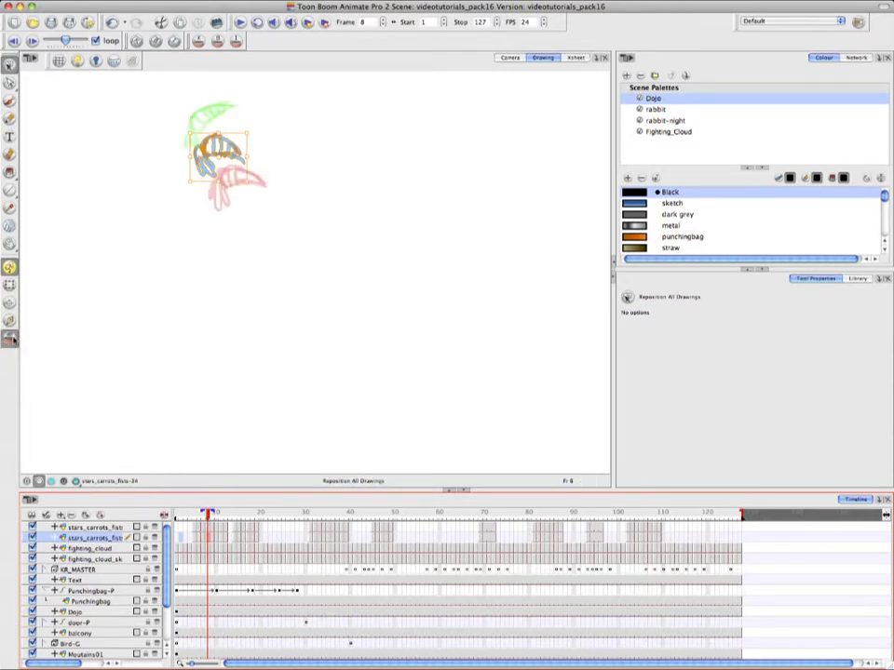
left_click(333, 276)
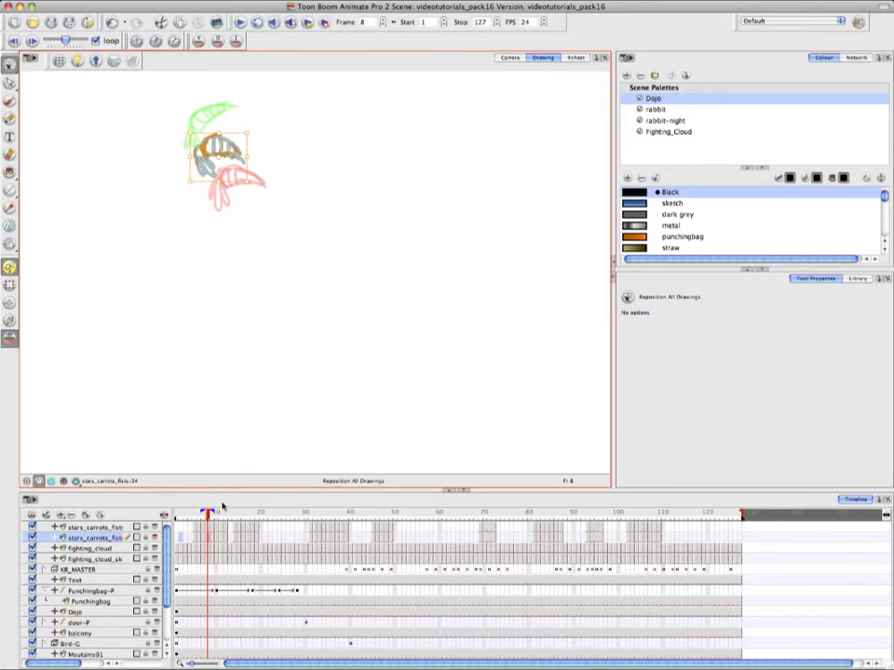
Extend the onion skin range to three frames before and after frame 8, then turn onion skin off.
mouse_move(214, 514)
left_mouse_down()
mouse_move(223, 514)
mouse_move(194, 515)
left_mouse_up()
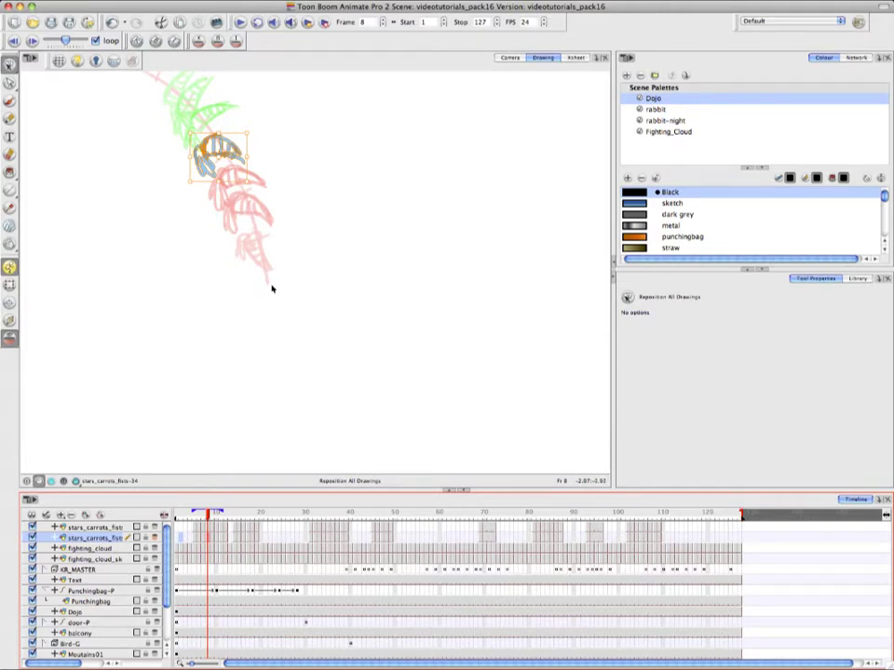
left_click_drag(295, 162, 367, 225)
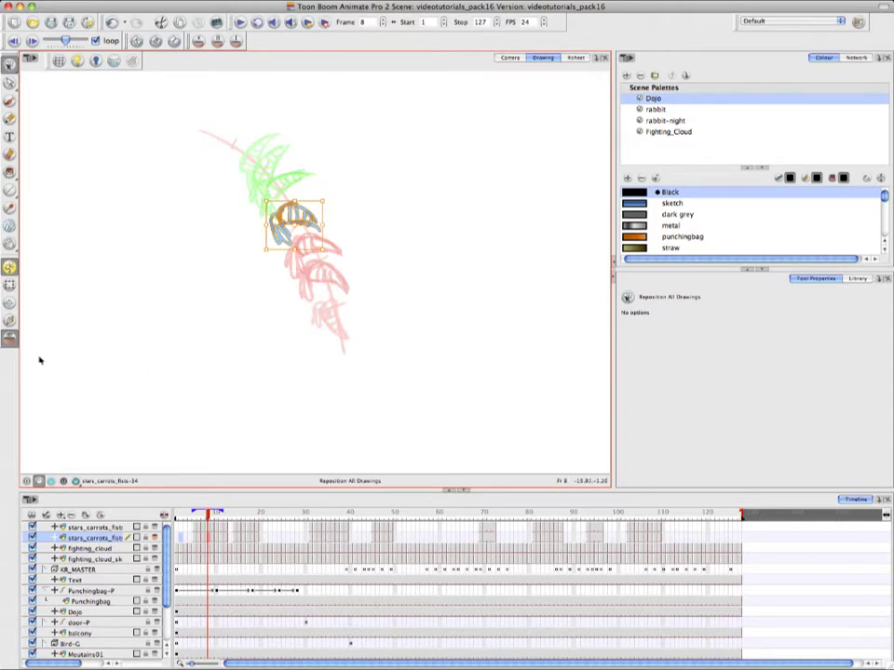
left_click(11, 340)
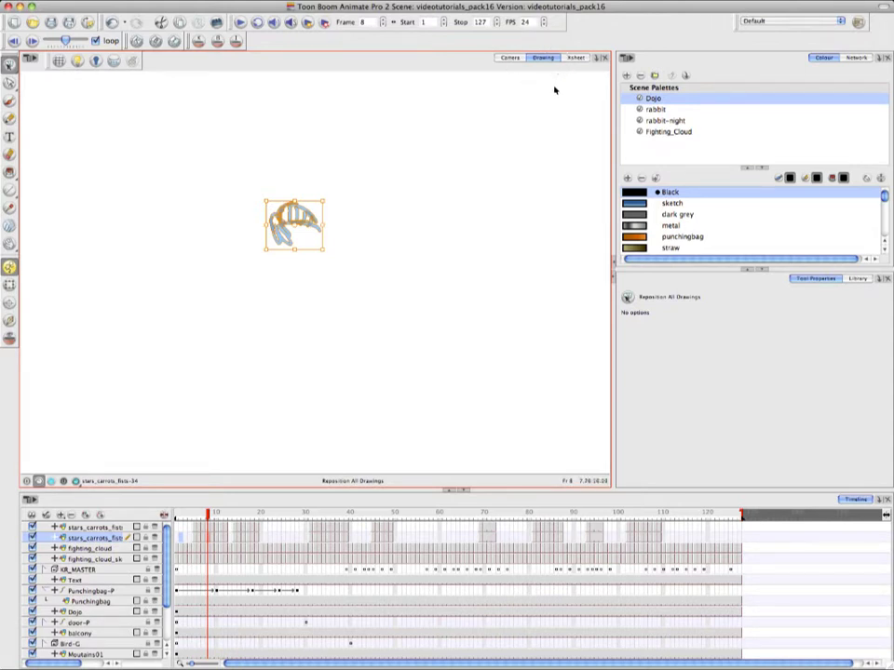
Turn on the Light Table and hide the sky, three mountain, Bird-G, balcony and door-P layers.
left_click(78, 62)
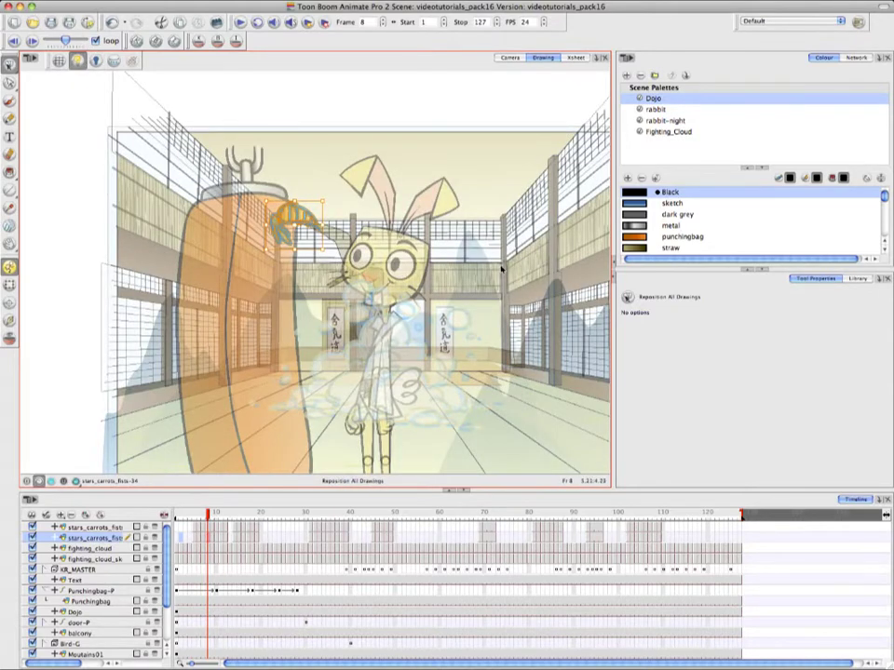
left_click_drag(500, 271, 393, 227)
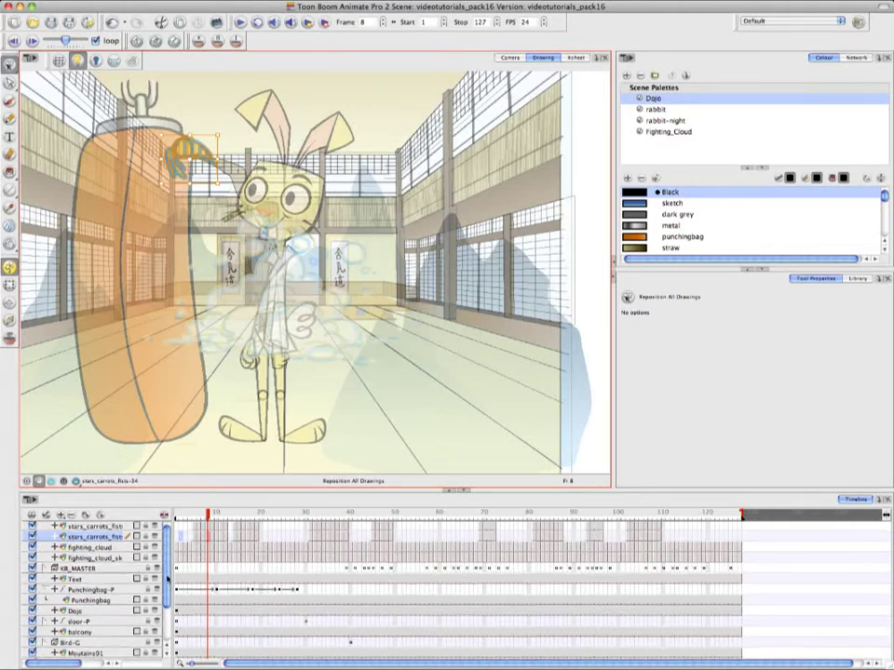
scroll(156, 614, "down", 2)
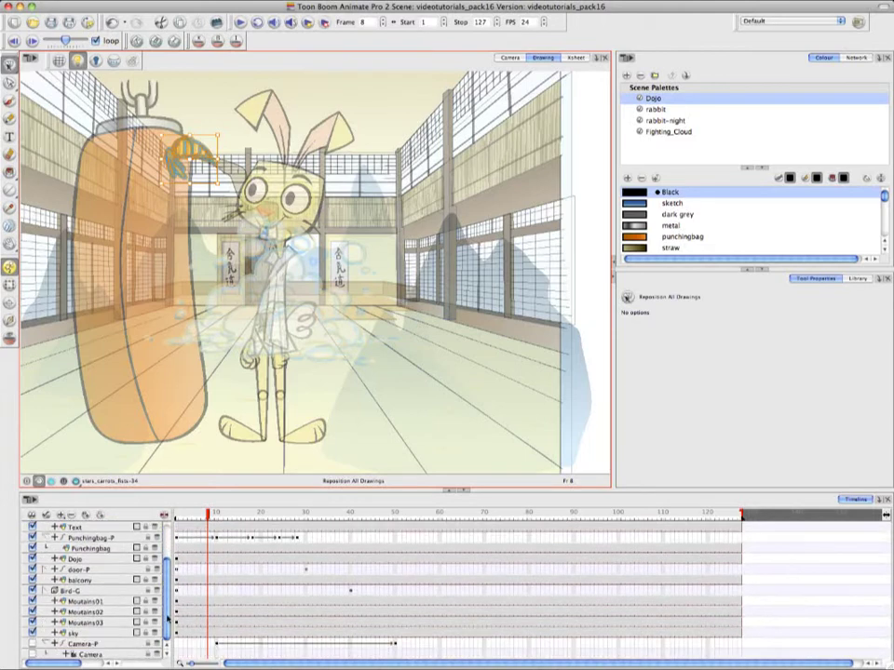
left_click(33, 633)
left_click(33, 623)
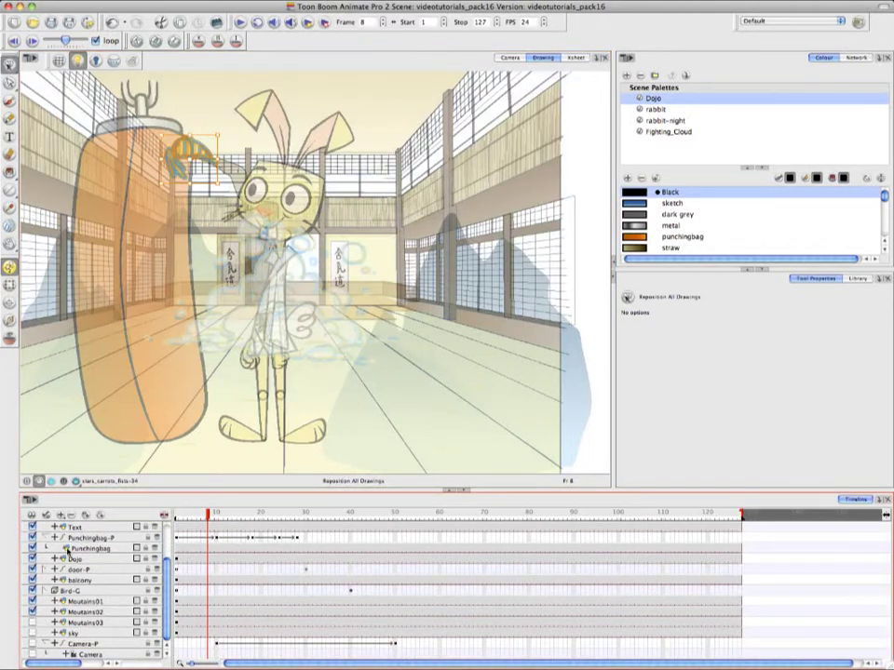
left_click(32, 611)
left_click(32, 602)
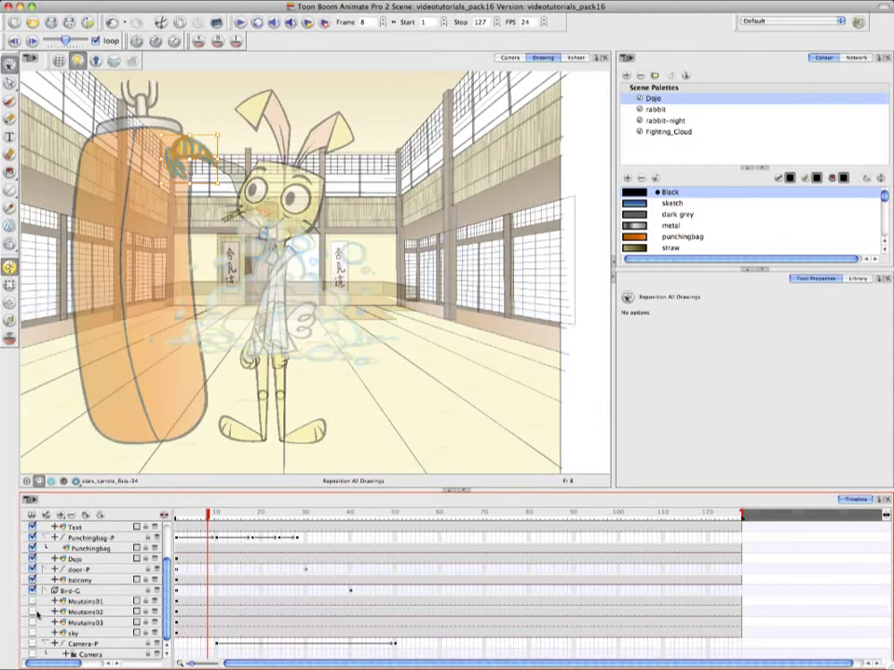
left_click(33, 590)
left_click(32, 580)
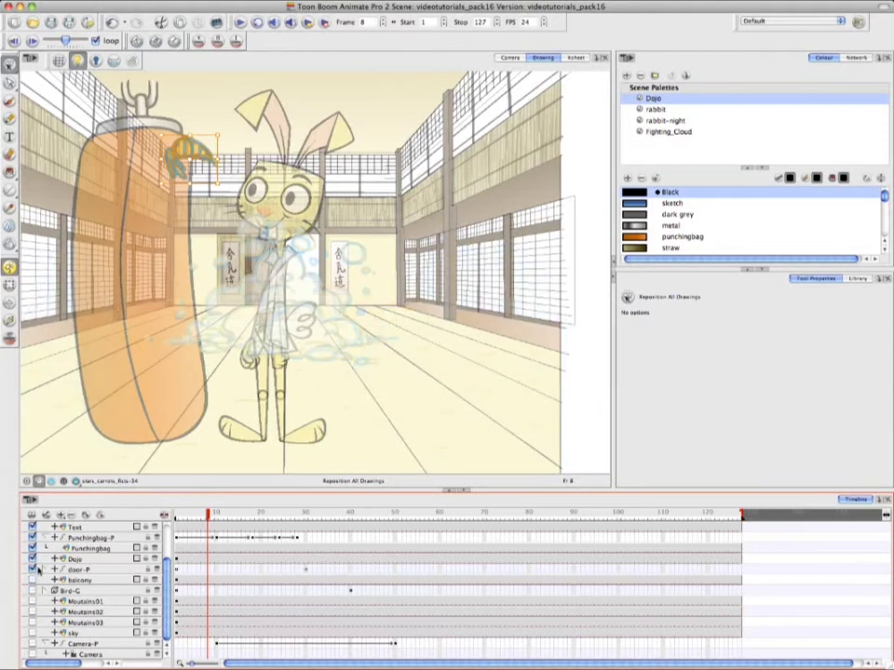
left_click(32, 569)
Hide the Text, punching bag, KR_MASTER, fighting_cloud sketch and rough stars_carrots_fists layers.
scroll(159, 537, "up", 5)
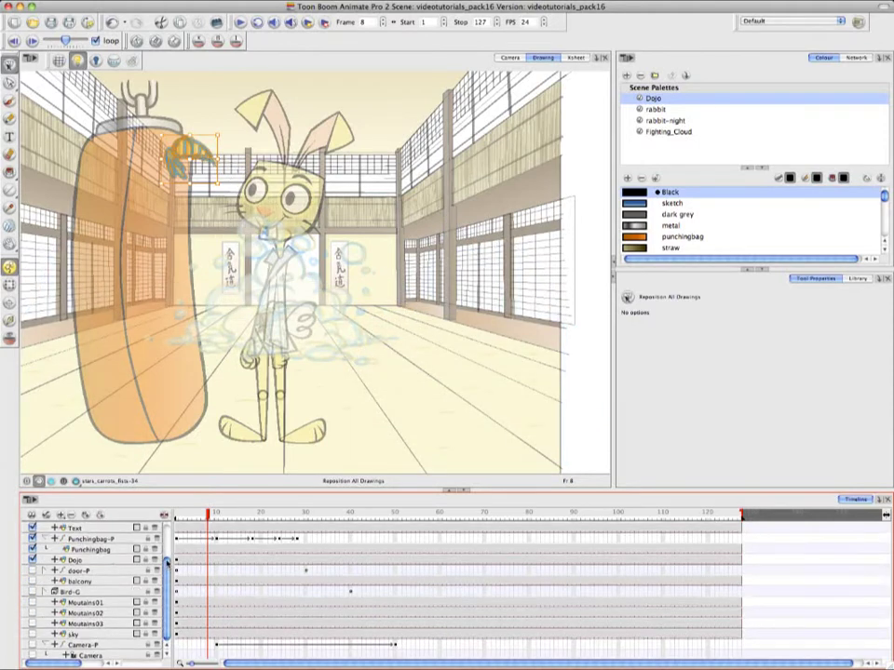
left_click(33, 590)
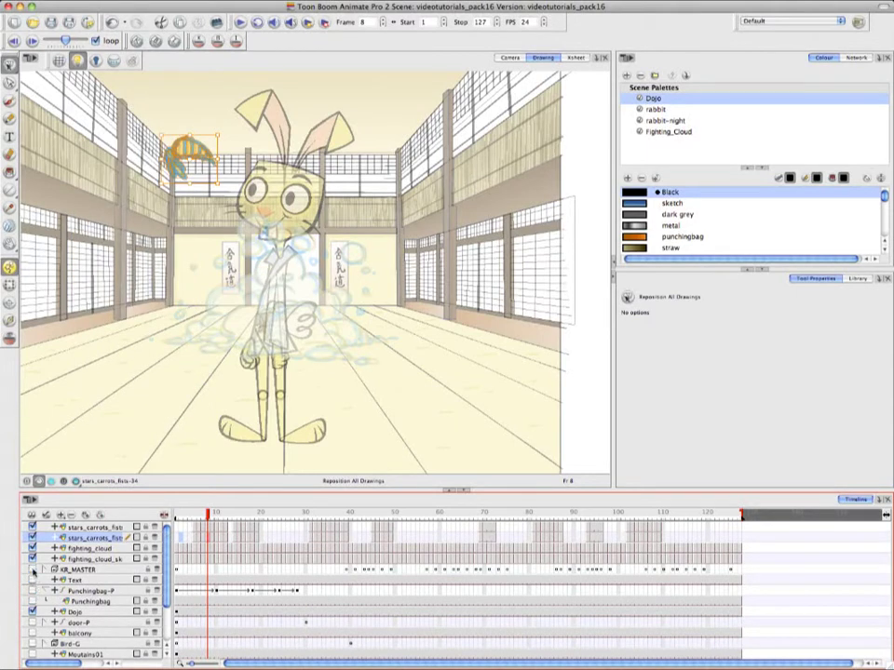
left_click(33, 569)
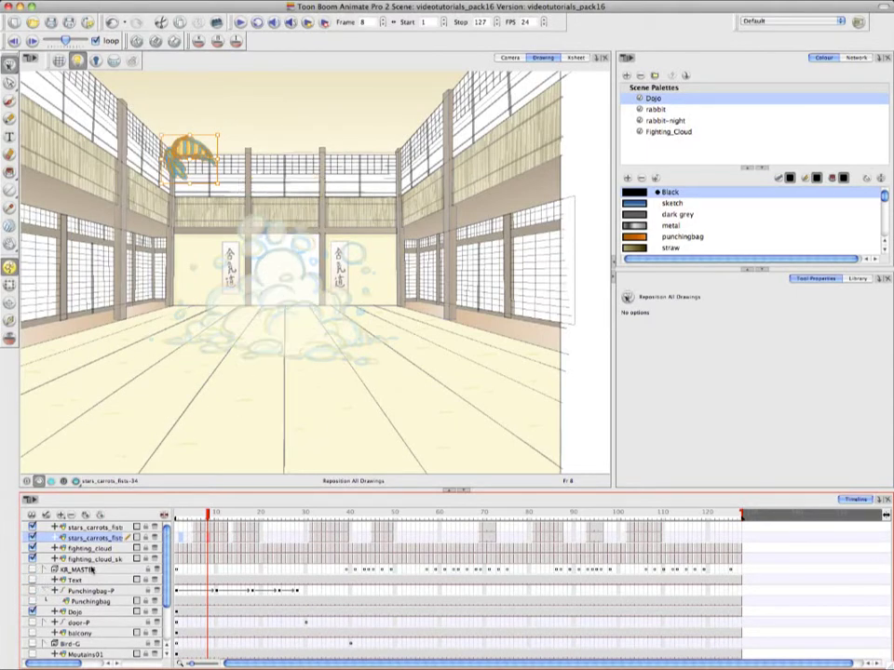
left_click(32, 558)
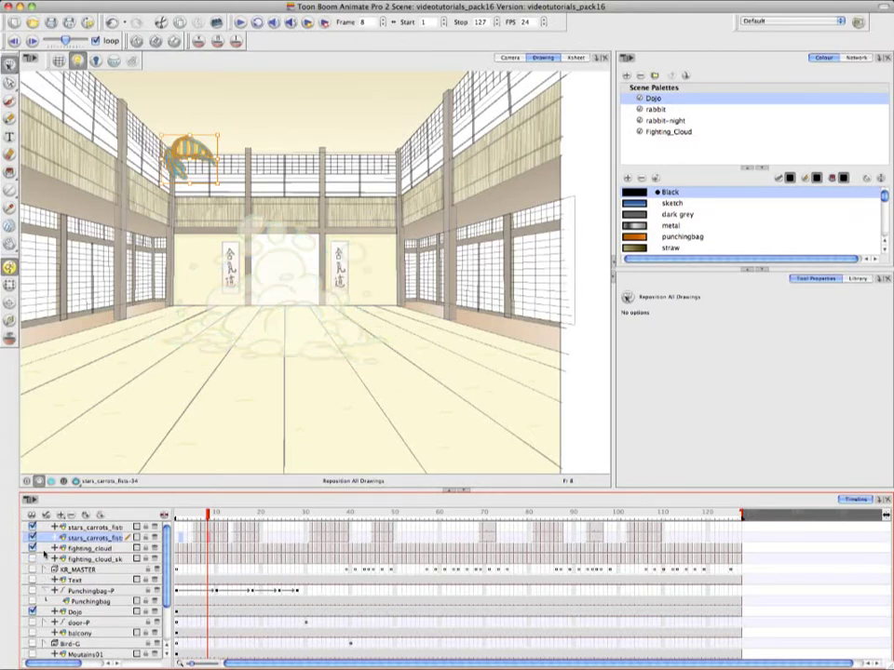
left_click(33, 538)
Select the carrot drawing at frame 7 on the stars_carrots_fists_clean layer and turn off the Light Table.
left_click(205, 528)
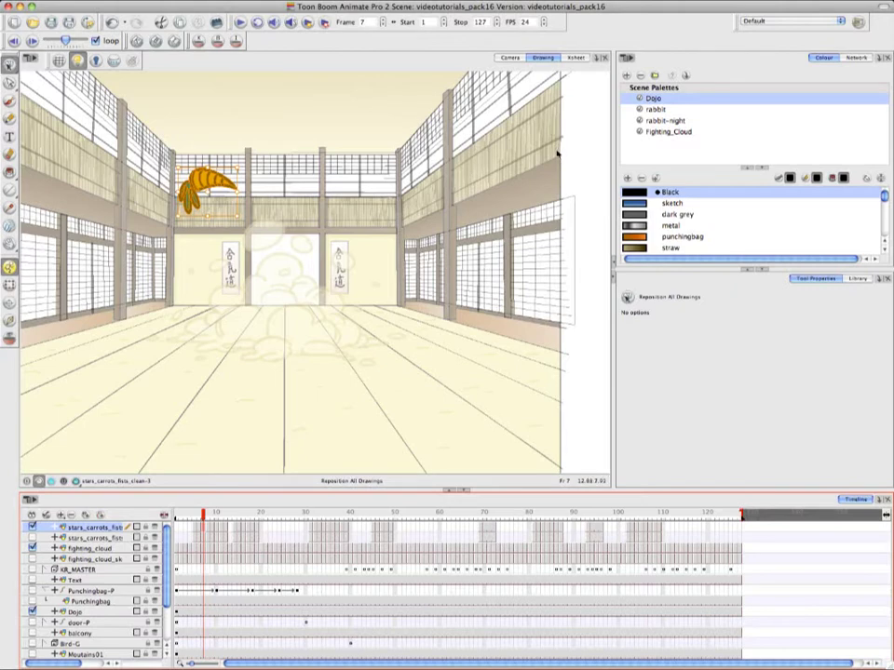
left_click_drag(423, 233, 457, 234)
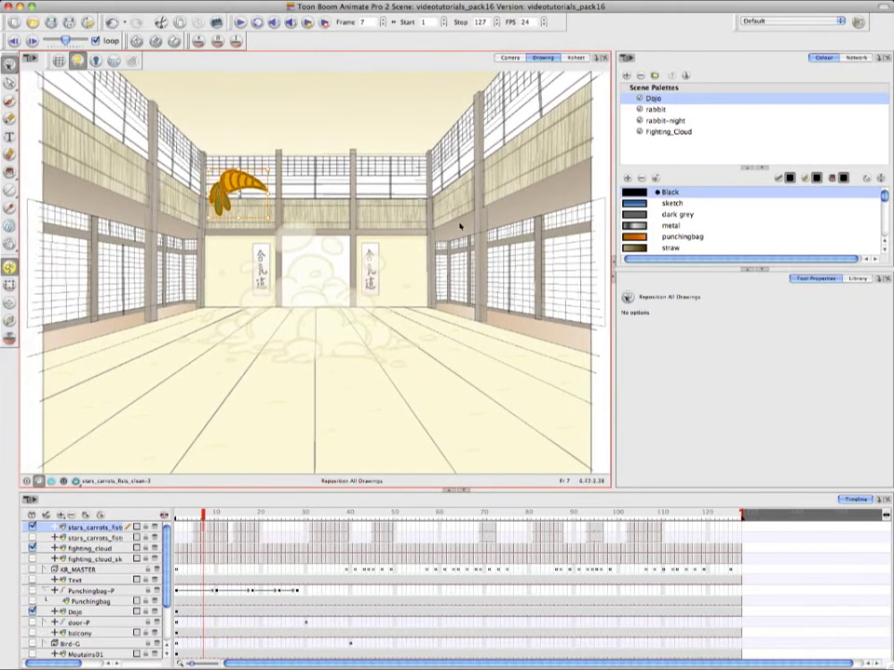
left_click(511, 239)
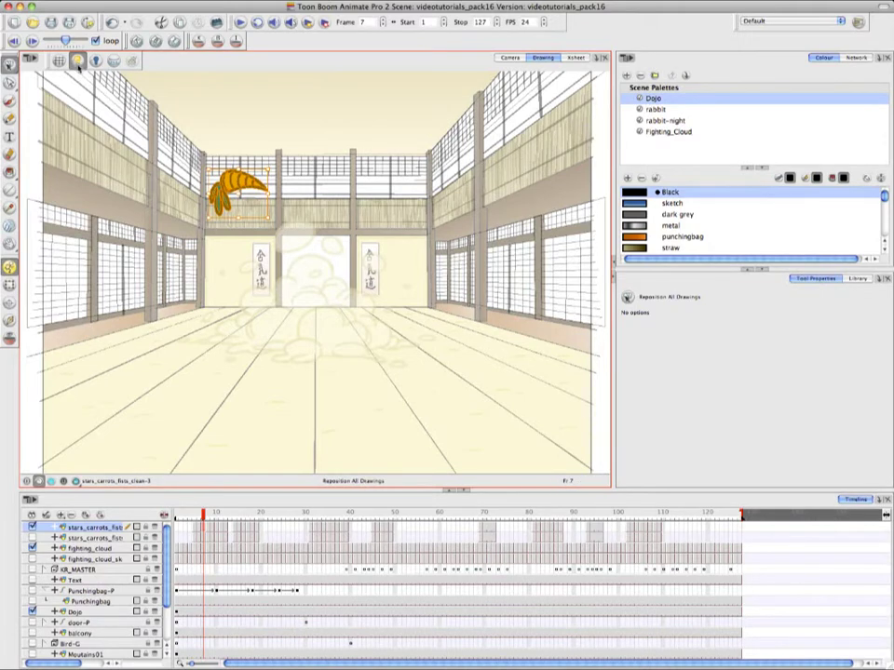
left_click(78, 61)
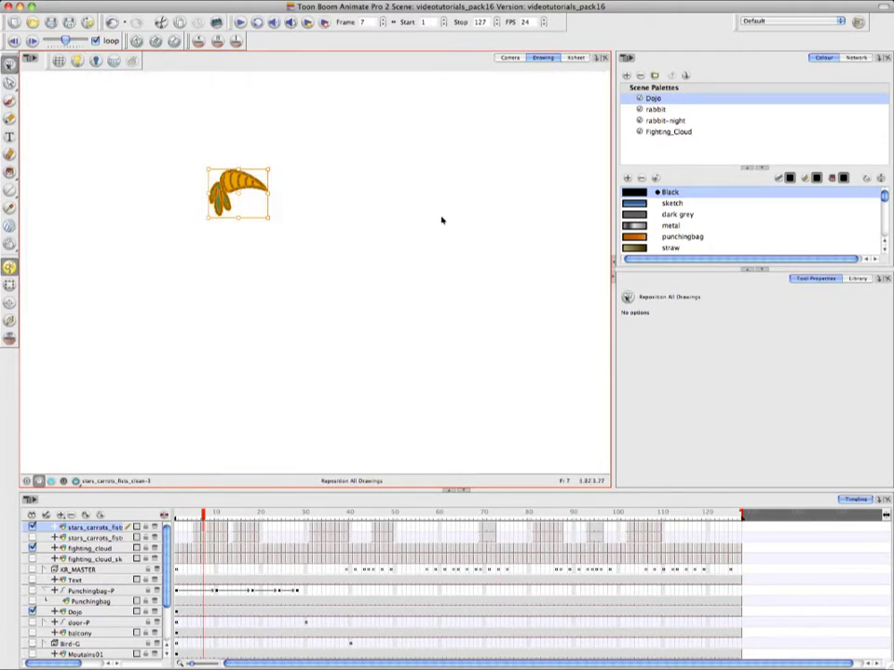
Check the carrot in the Camera view, then return to the Drawing view and turn on the Light Table.
left_click(511, 58)
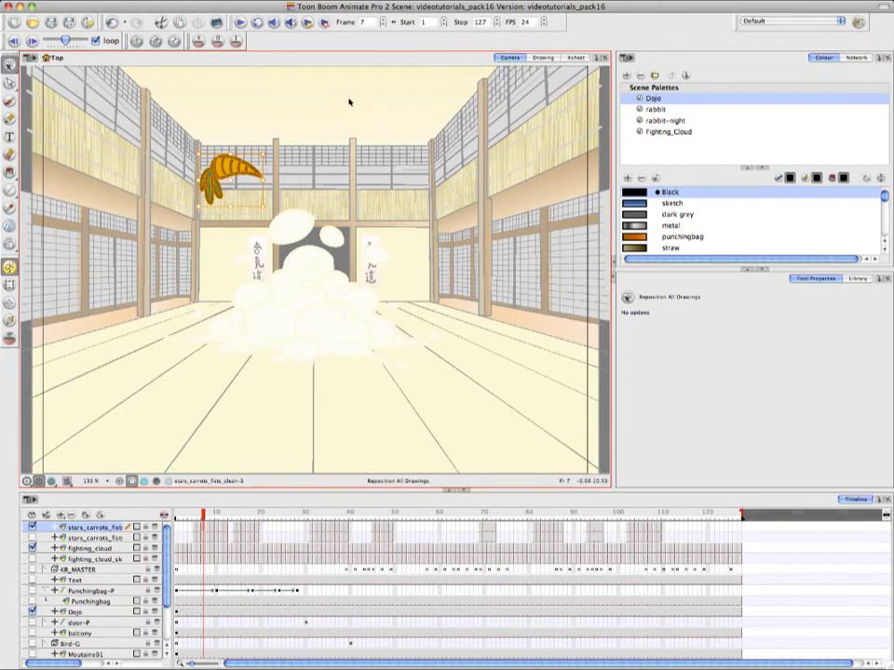
left_click(543, 58)
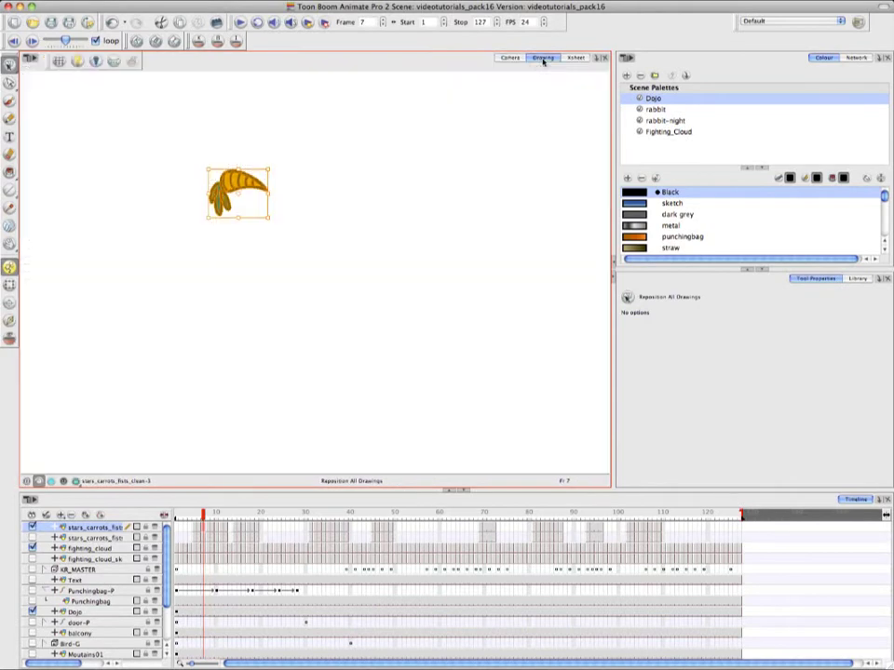
left_click(78, 61)
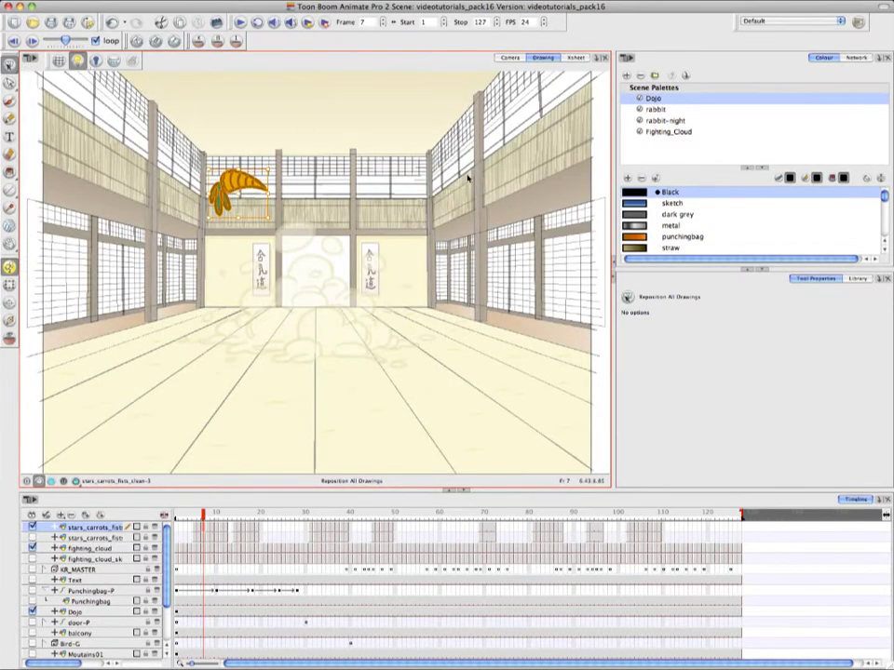
In the Xsheet, mark drawing 1 of stars_carrots_fists_clean at frame 5 as a Key Drawing.
left_click(576, 58)
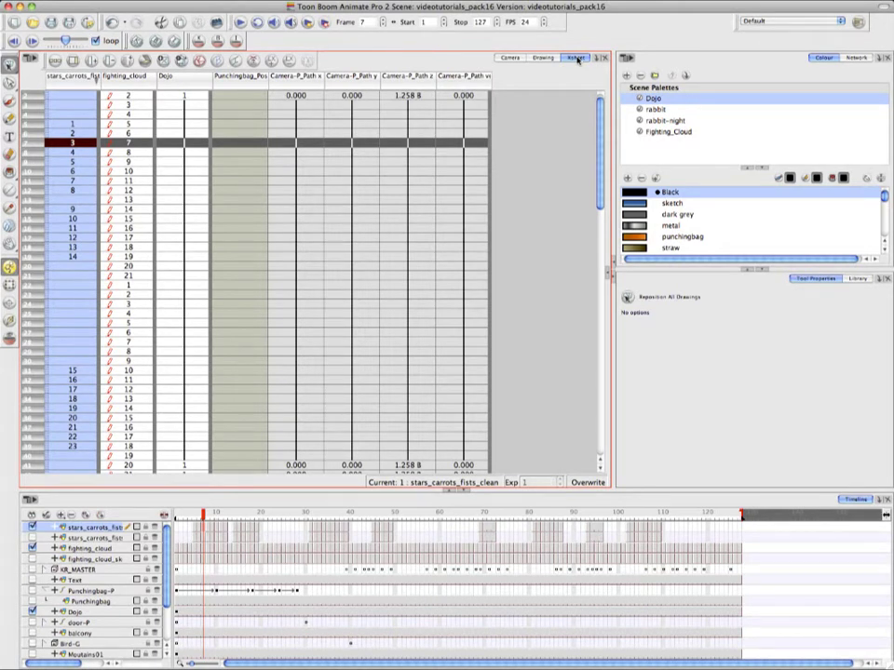
scroll(598, 112, "up", 1)
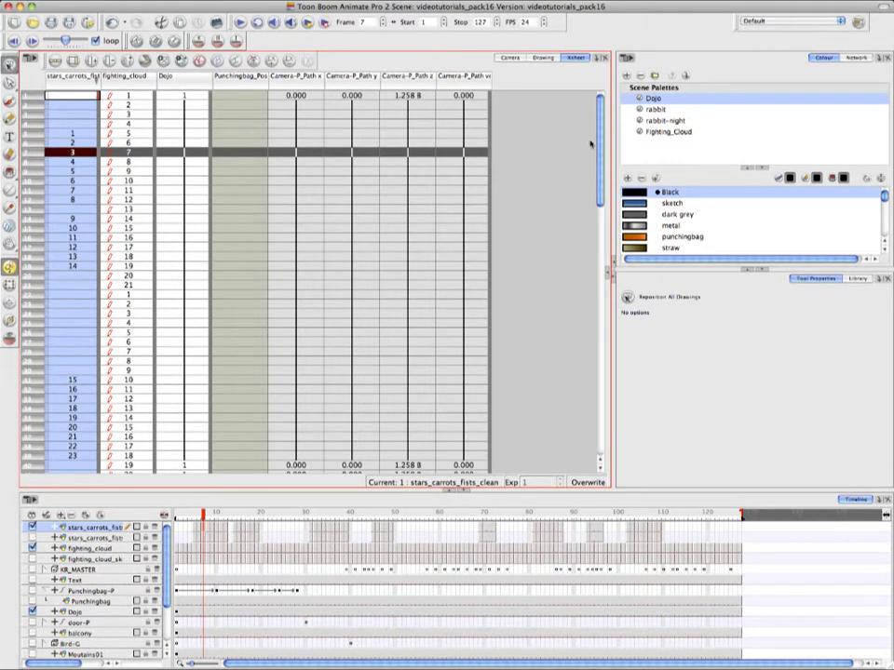
left_click(84, 133)
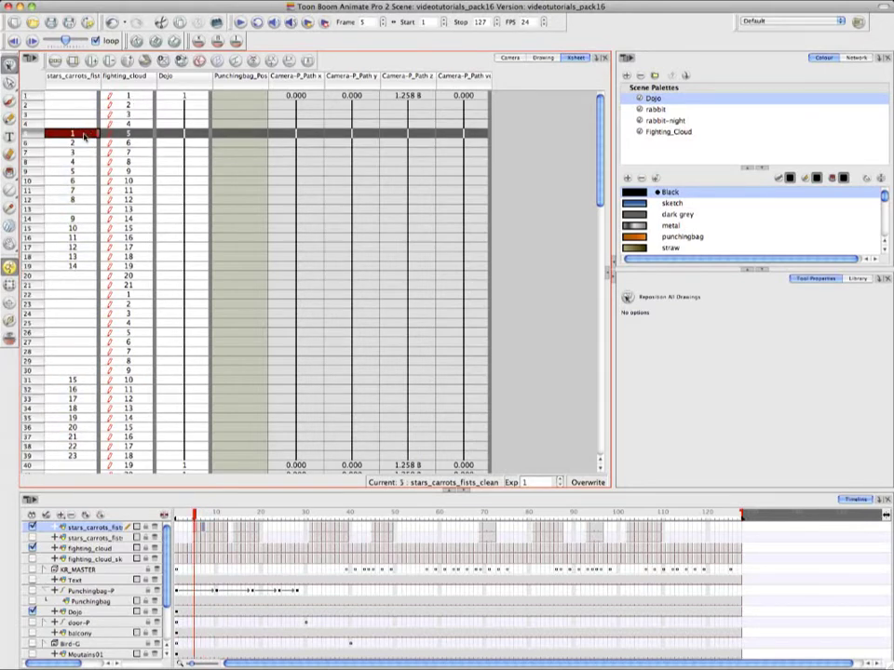
right_click(84, 133)
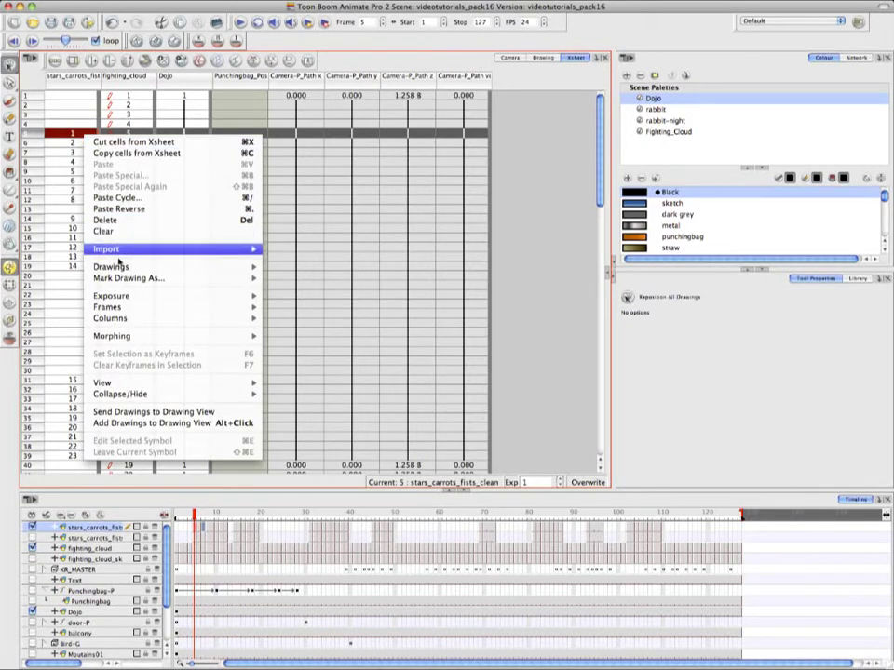
mouse_move(112, 277)
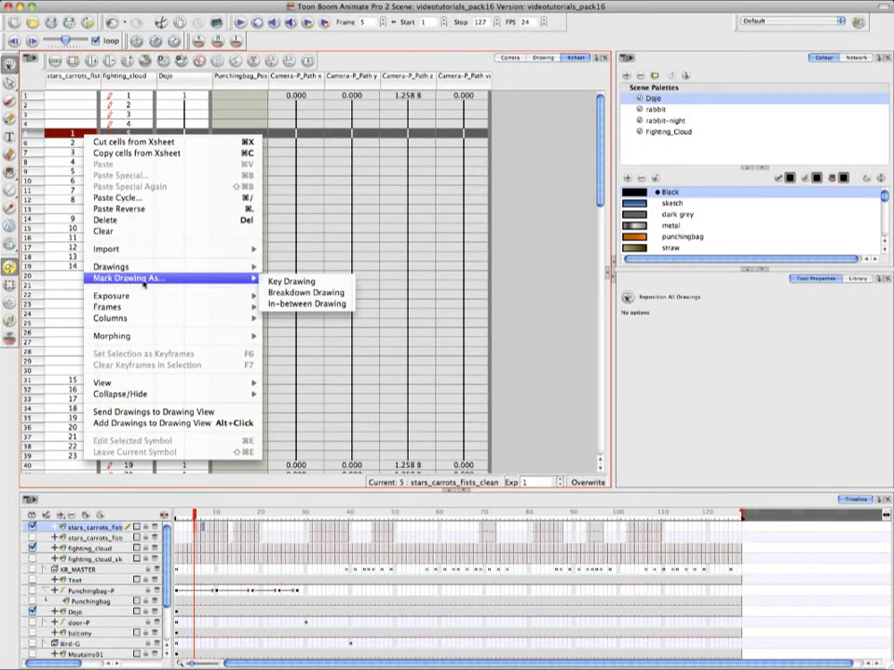
left_click(350, 282)
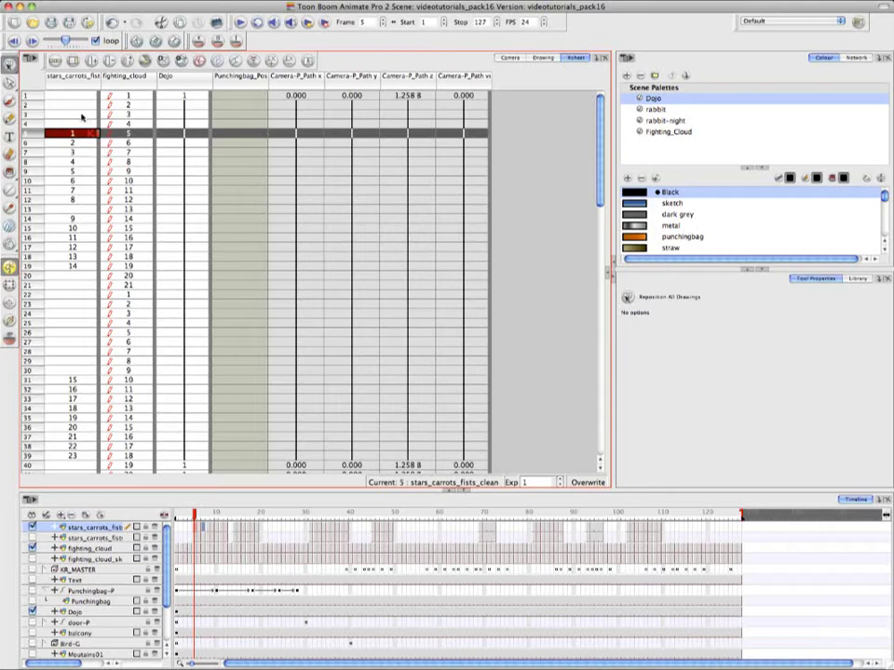
Mark drawing 8 of stars_carrots_fists_clean at frame 12 as a Key Drawing.
left_click(93, 199)
right_click(93, 201)
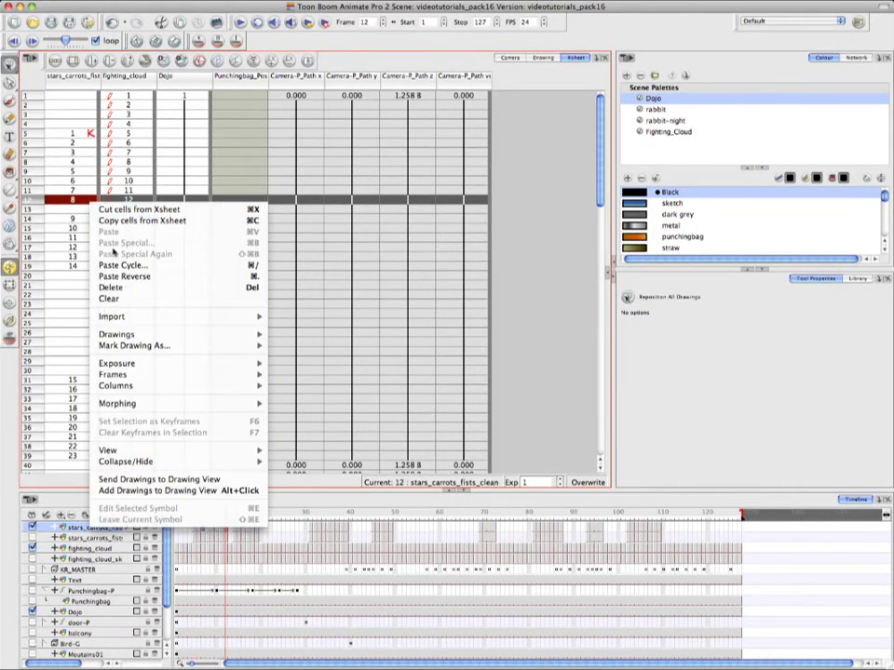
mouse_move(242, 345)
left_click(296, 346)
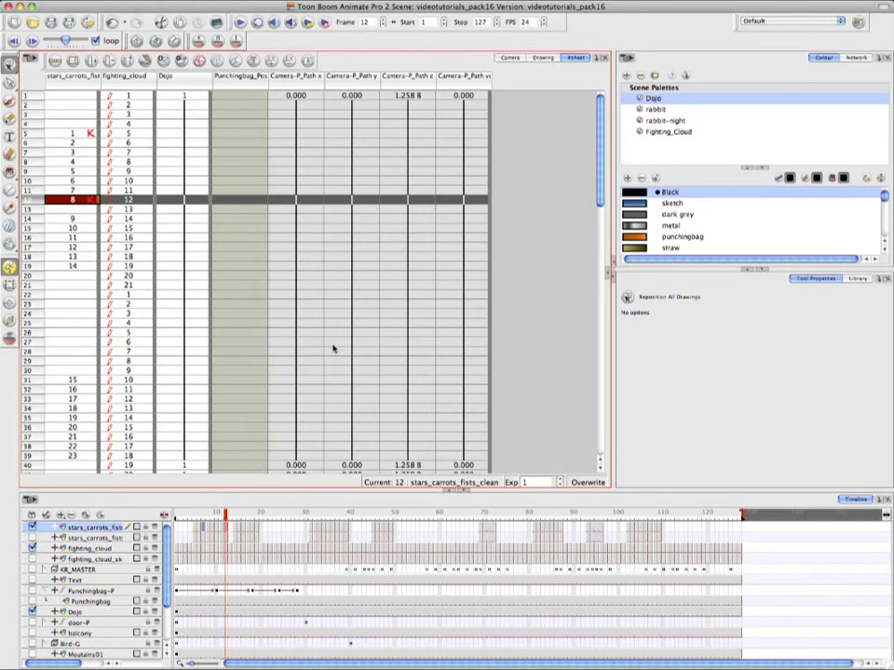
Mark drawing 4 of stars_carrots_fists_clean at frame 8 as a Breakdown Drawing.
left_click(72, 162)
right_click(93, 165)
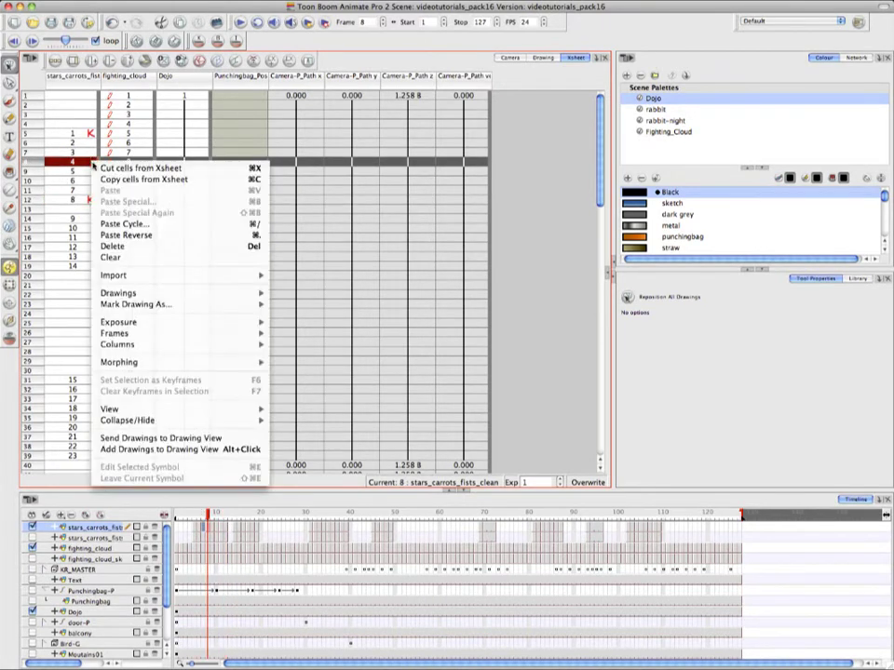
mouse_move(231, 305)
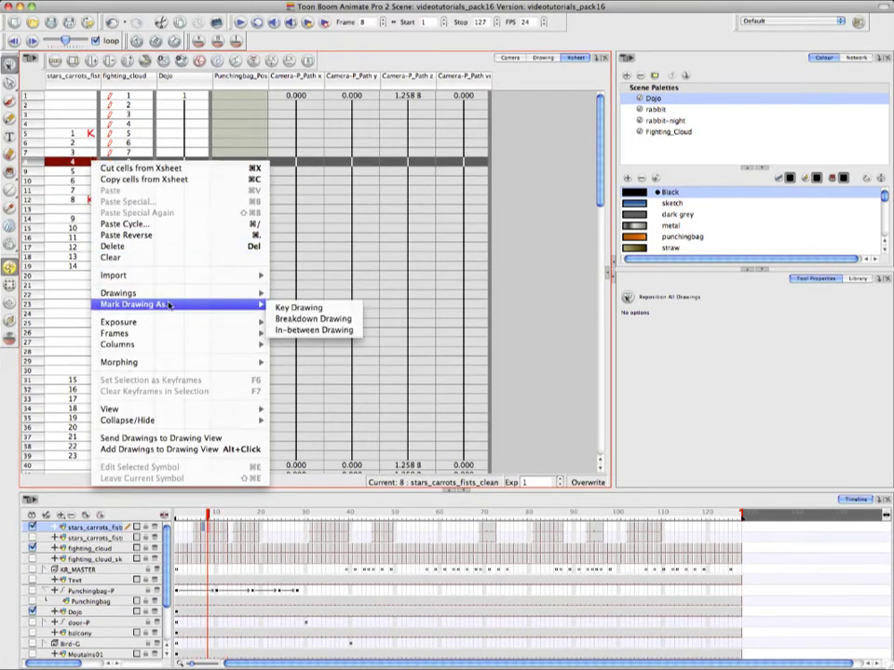
left_click(316, 320)
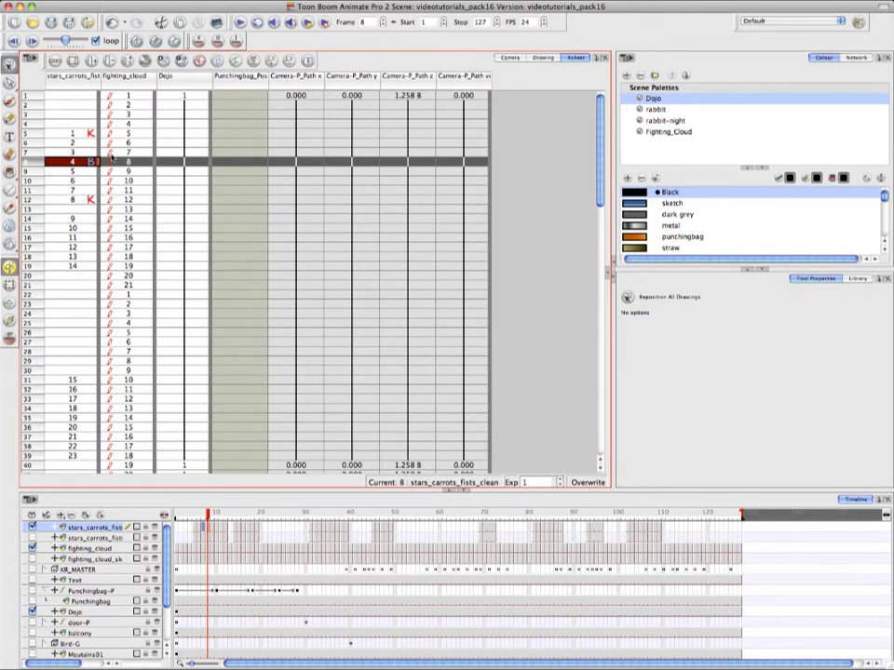
Mark drawing 2 of stars_carrots_fists_clean at frame 6 as a Breakdown Drawing.
left_click(87, 143)
right_click(87, 144)
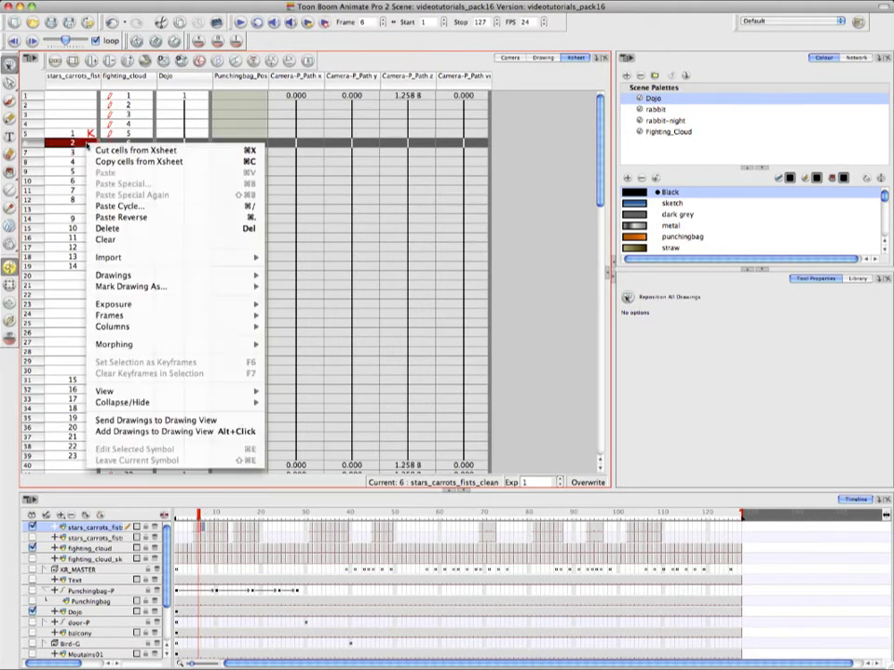
mouse_move(182, 286)
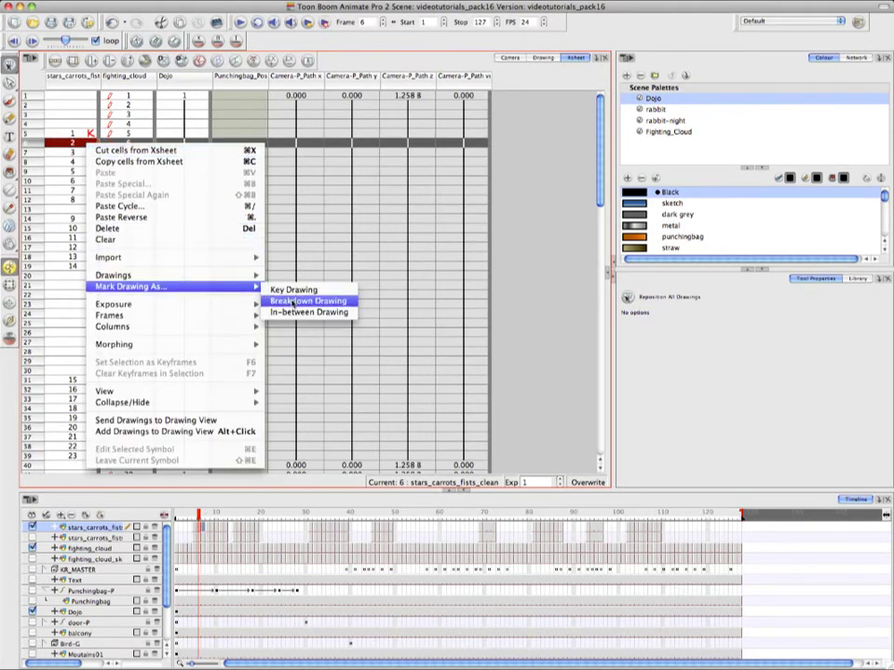
left_click(291, 304)
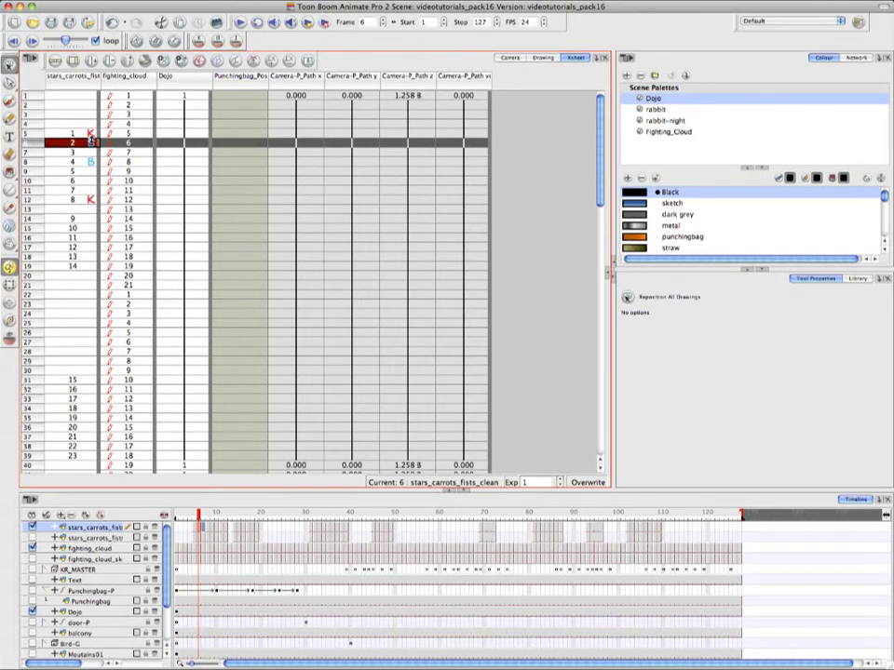
Mark drawing 2 at frame 6 as an In-between Drawing, then return to the Drawing view.
right_click(84, 144)
mouse_move(241, 288)
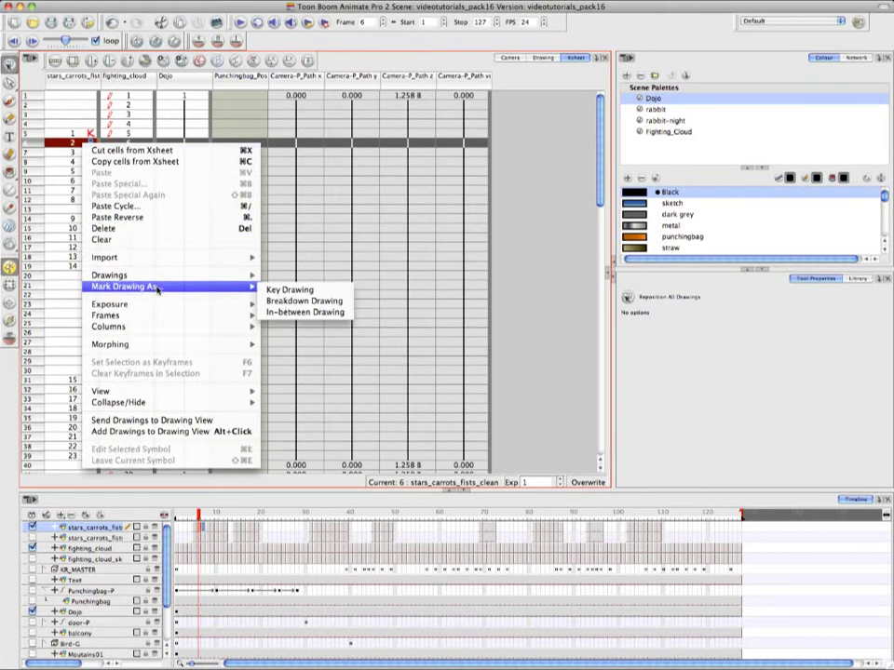
left_click(302, 312)
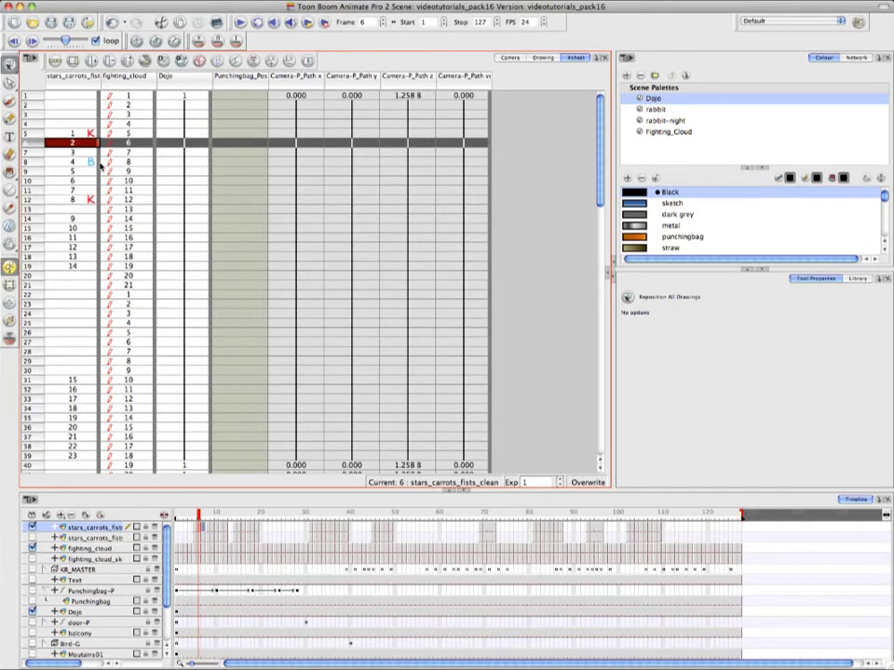
left_click(552, 58)
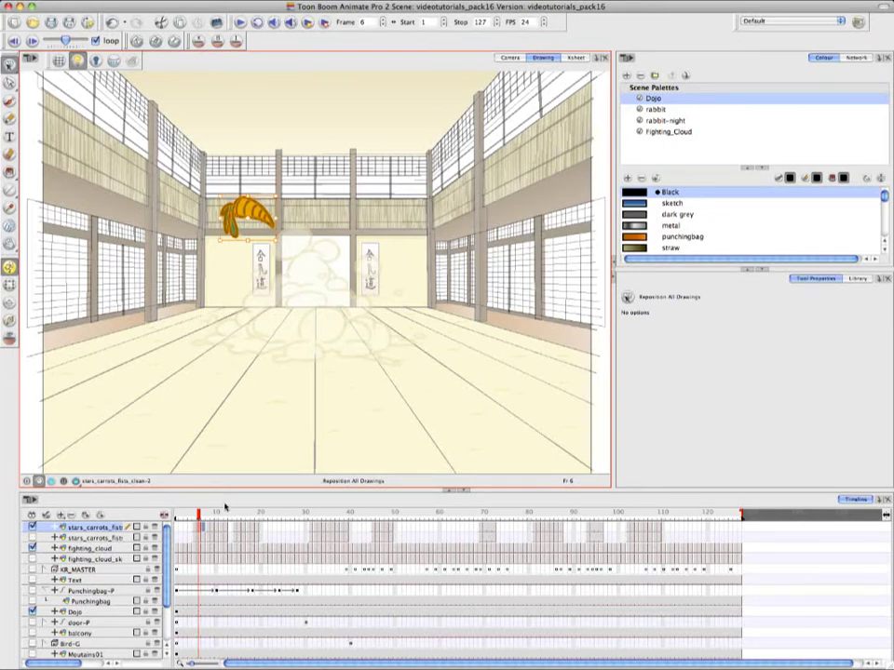
Create an empty drawing at frame 25 of stars_carrots_fists_clean and compare it with the empty cell at frame 26.
left_click(284, 513)
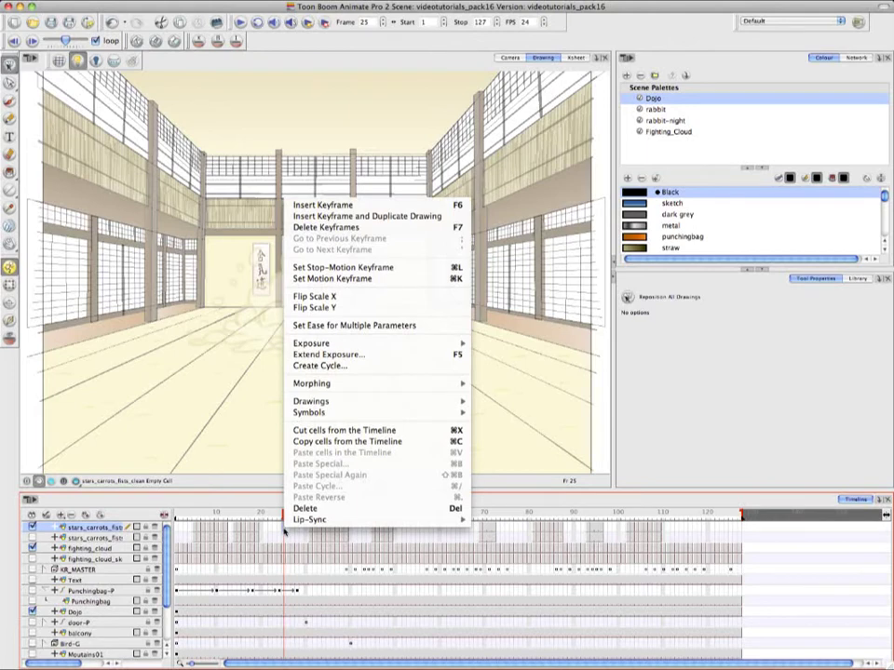
mouse_move(411, 403)
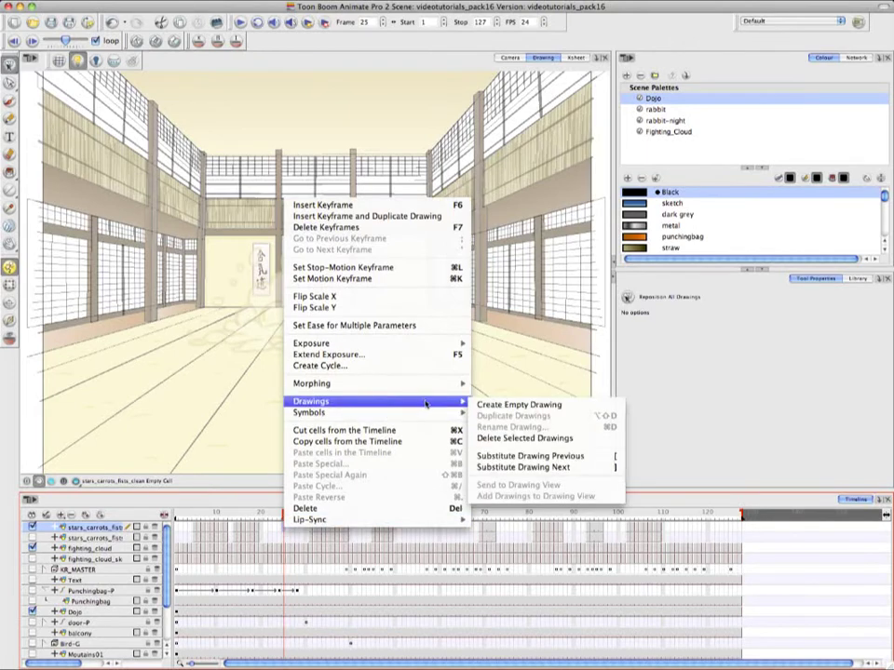
left_click(572, 406)
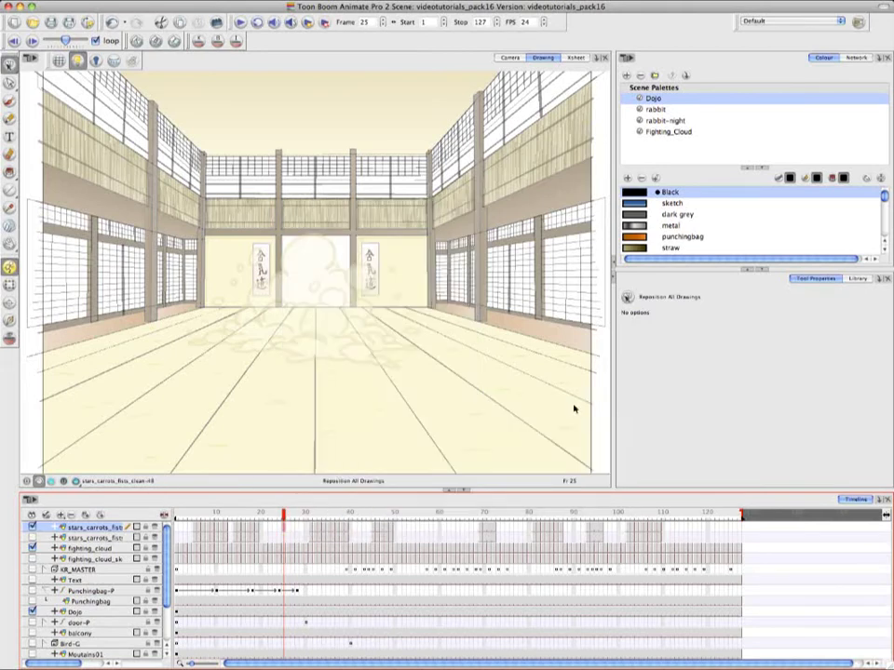
left_click(289, 528)
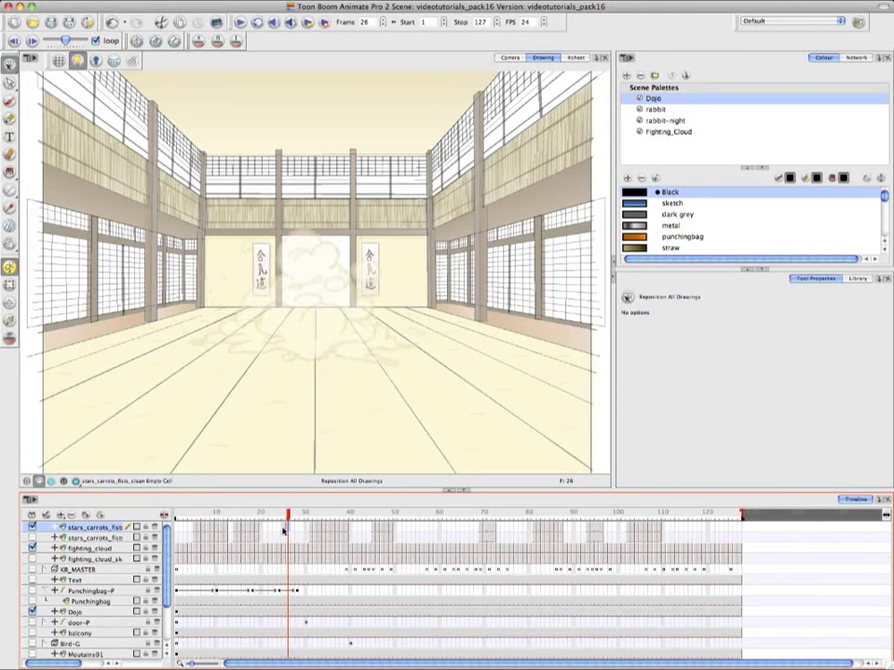
left_click(286, 529)
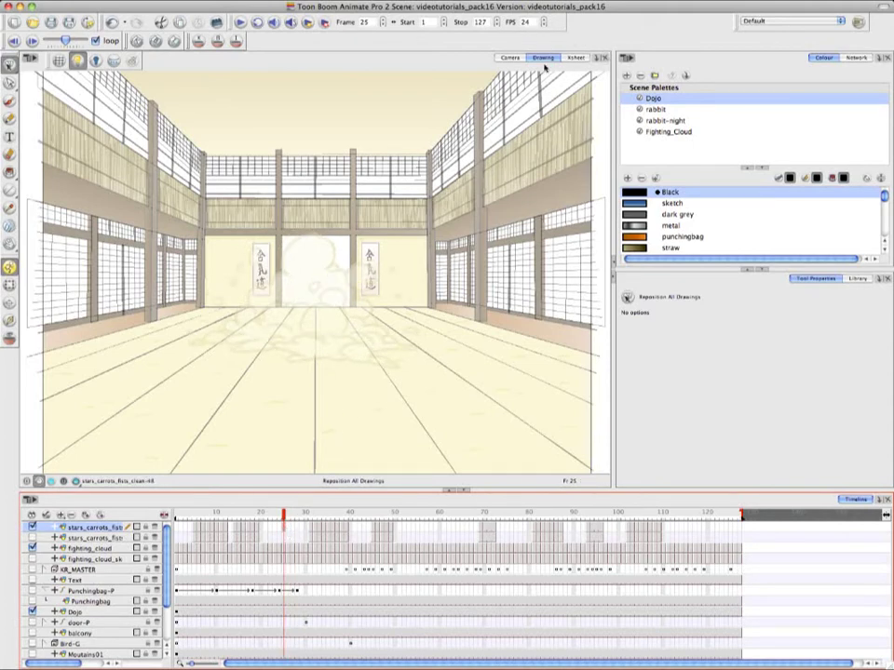
Check the new frame 25 drawing in the Xsheet, then return to the Drawing view and remove it.
left_click(577, 58)
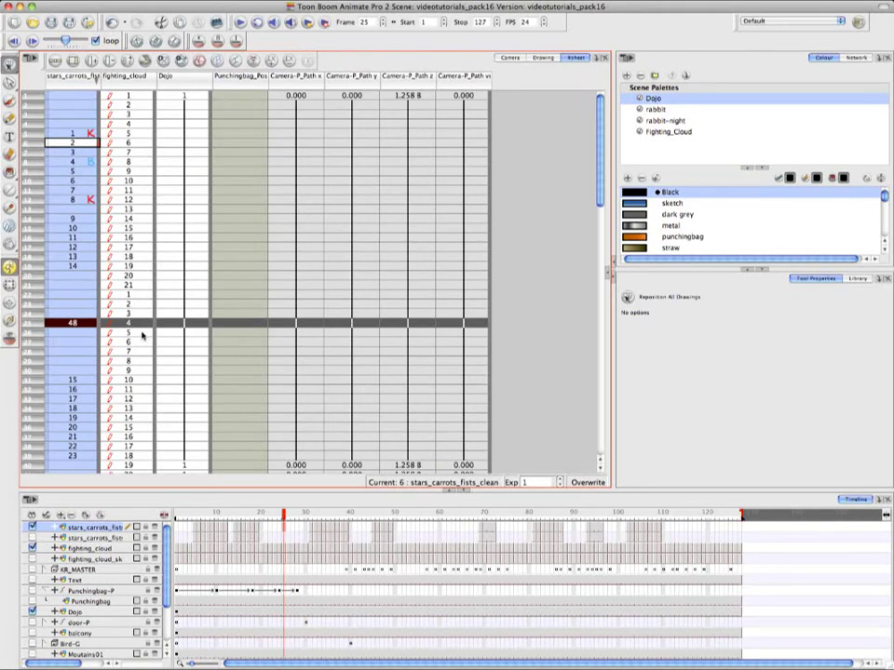
left_click(543, 57)
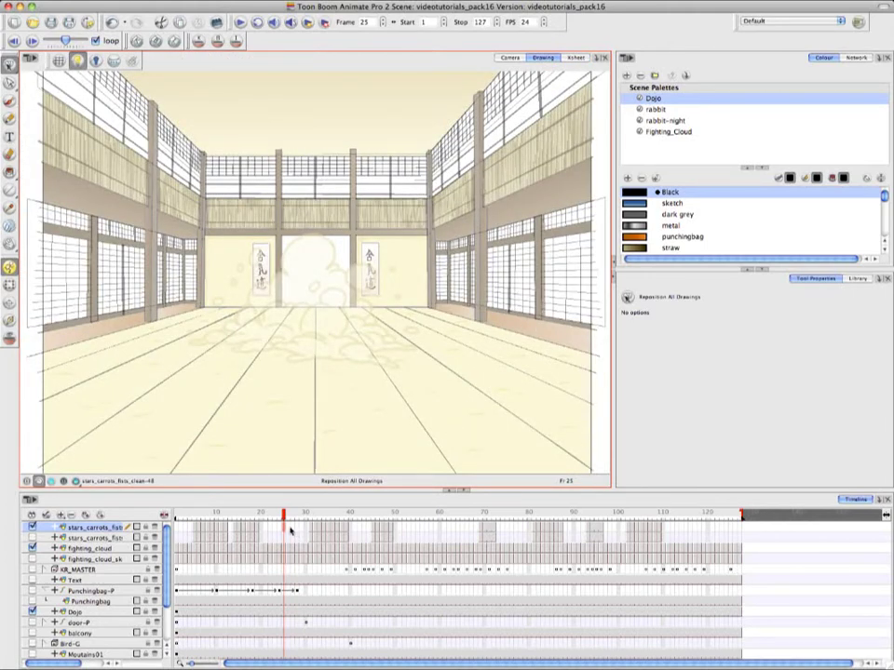
key("Delete")
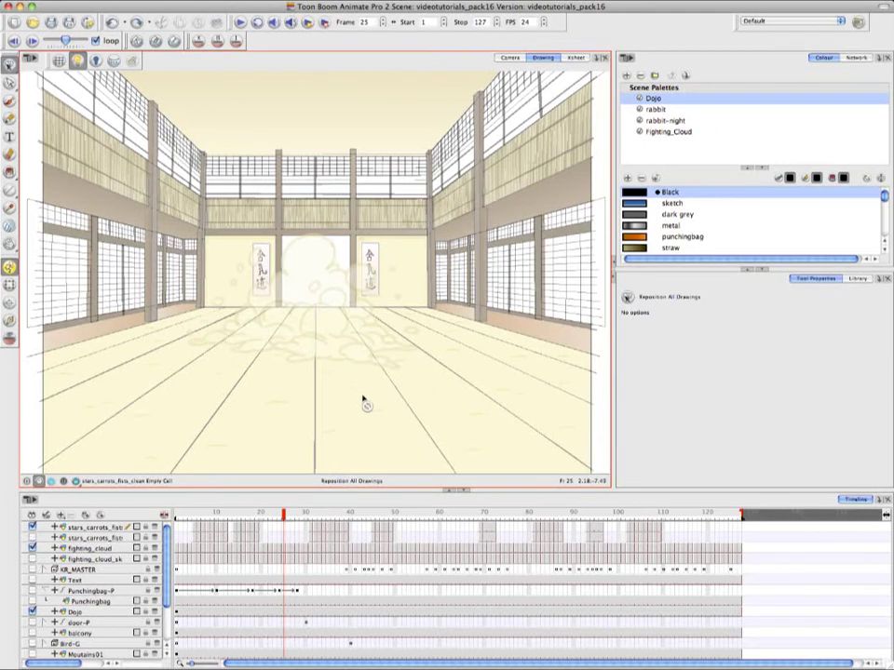
At frame 5, use Reposition All Drawings to move the carrots to the middle of the fighting cloud, and check the timeline.
left_click(196, 529)
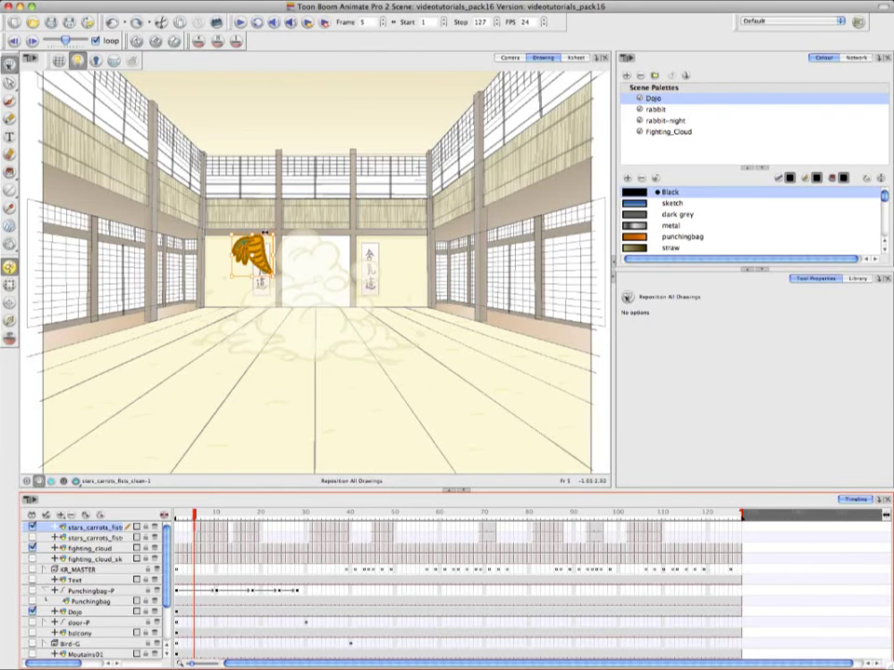
left_click_drag(9, 63, 85, 103)
left_click_drag(276, 254, 297, 300)
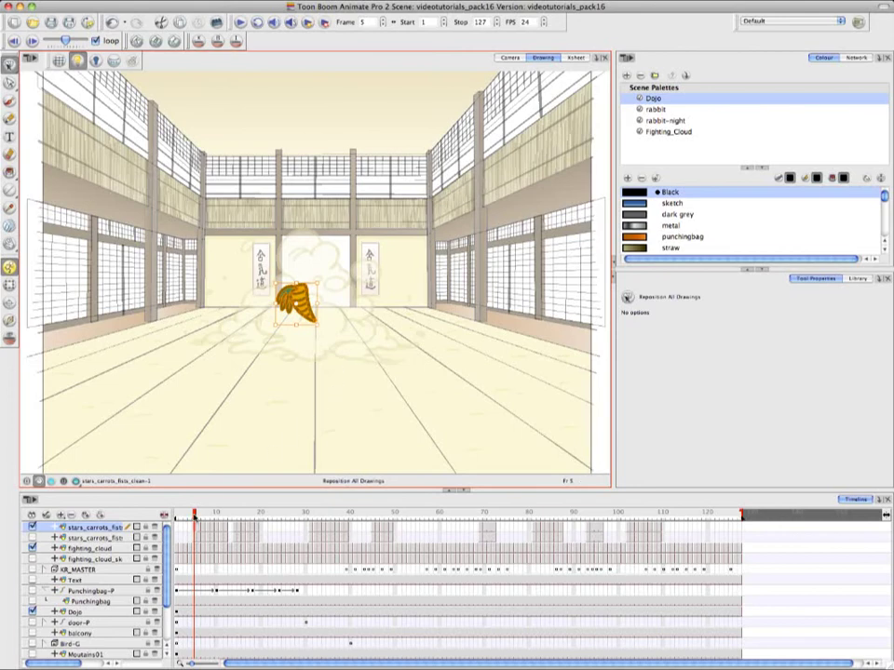
mouse_move(195, 520)
left_mouse_down()
mouse_move(219, 525)
mouse_move(195, 531)
left_mouse_up()
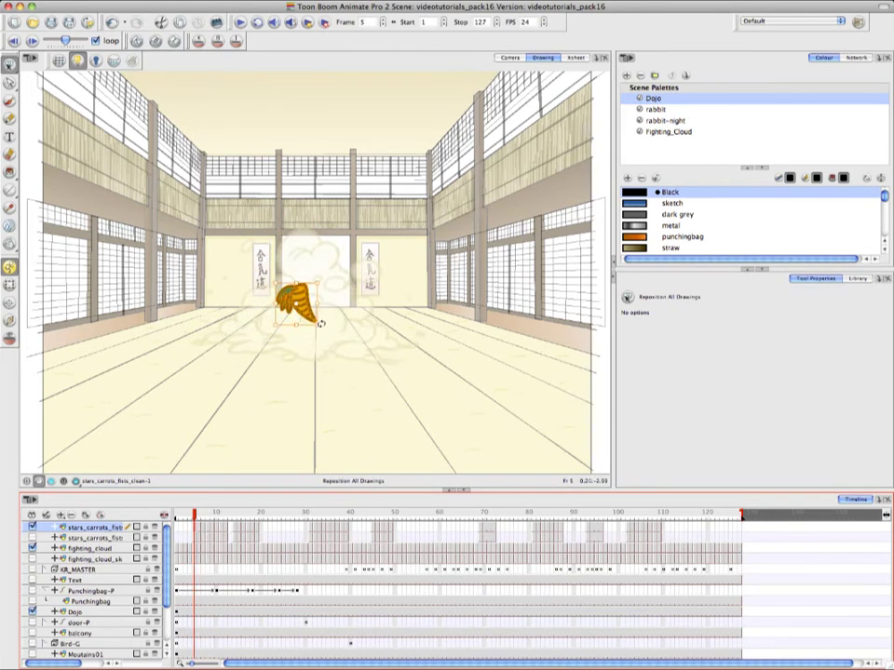
Rotate all the carrot drawings about 90 degrees counter-clockwise and check the result along the timeline.
left_click(325, 276)
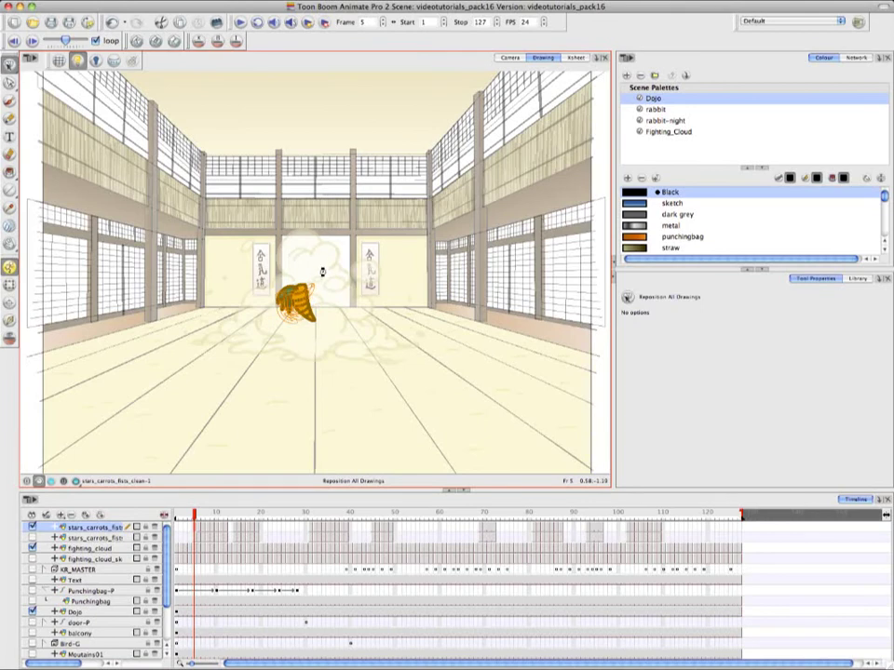
left_click(314, 285)
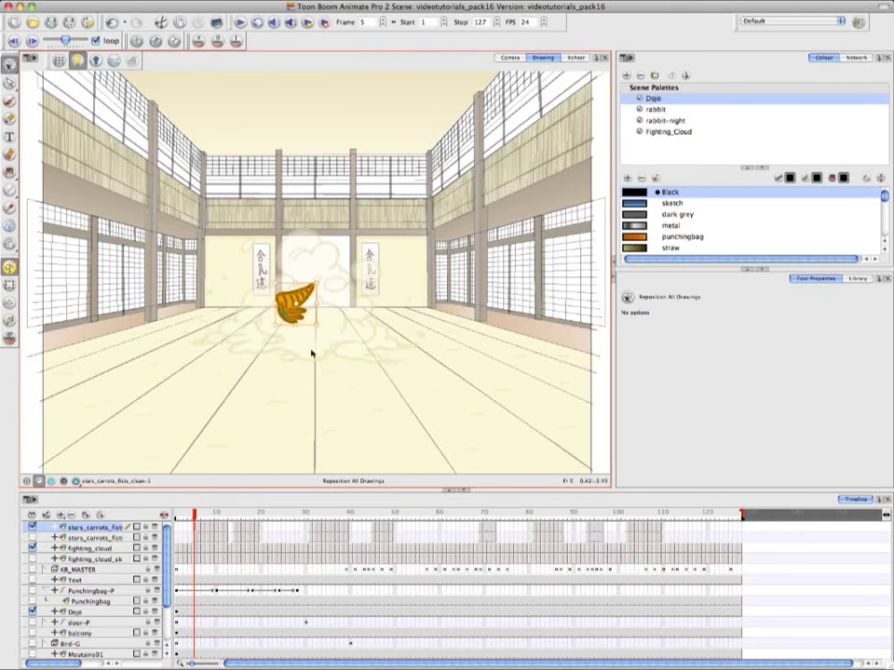
mouse_move(196, 518)
left_mouse_down()
mouse_move(226, 527)
mouse_move(195, 527)
left_mouse_up()
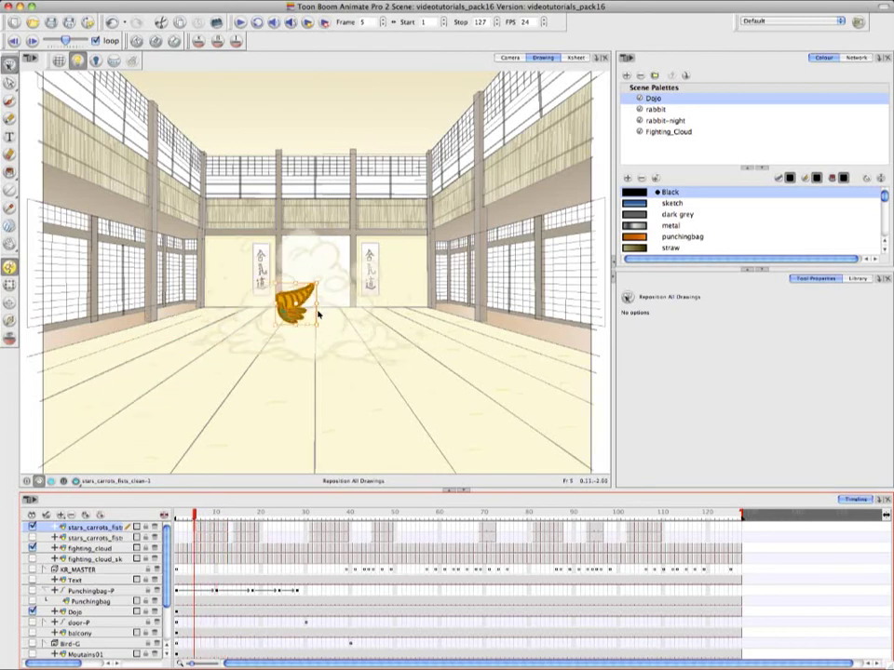
Skew all the carrot drawings horizontally to the right, scrub the timeline to check them, and return to frame 5.
left_click_drag(305, 324, 343, 325)
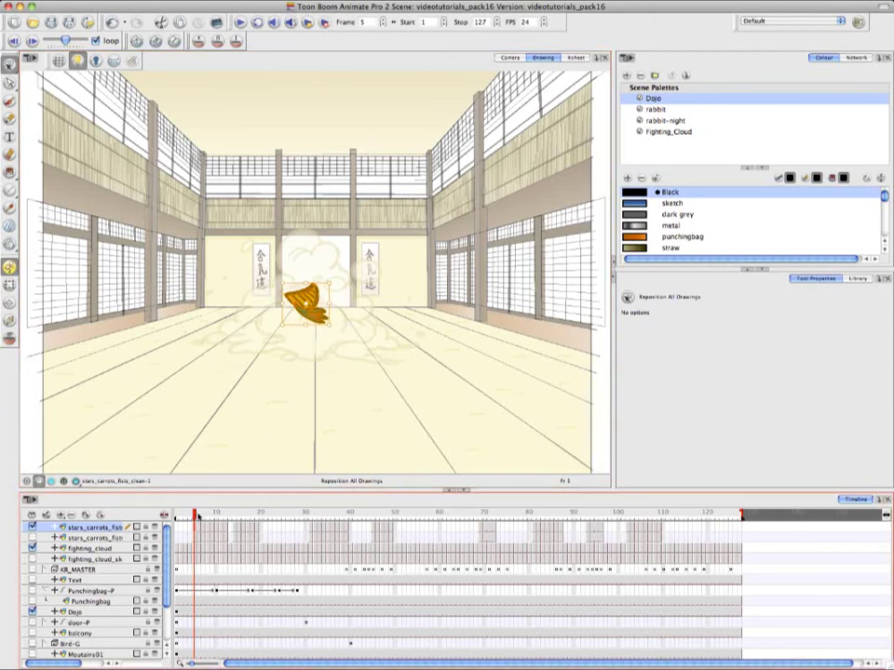
left_click(204, 515)
mouse_move(204, 516)
left_mouse_down()
mouse_move(216, 516)
mouse_move(195, 515)
left_mouse_up()
Move the pivot just below the carrot's lower-left side and rotate all the drawings counter-clockwise around it.
left_click_drag(302, 301, 320, 309)
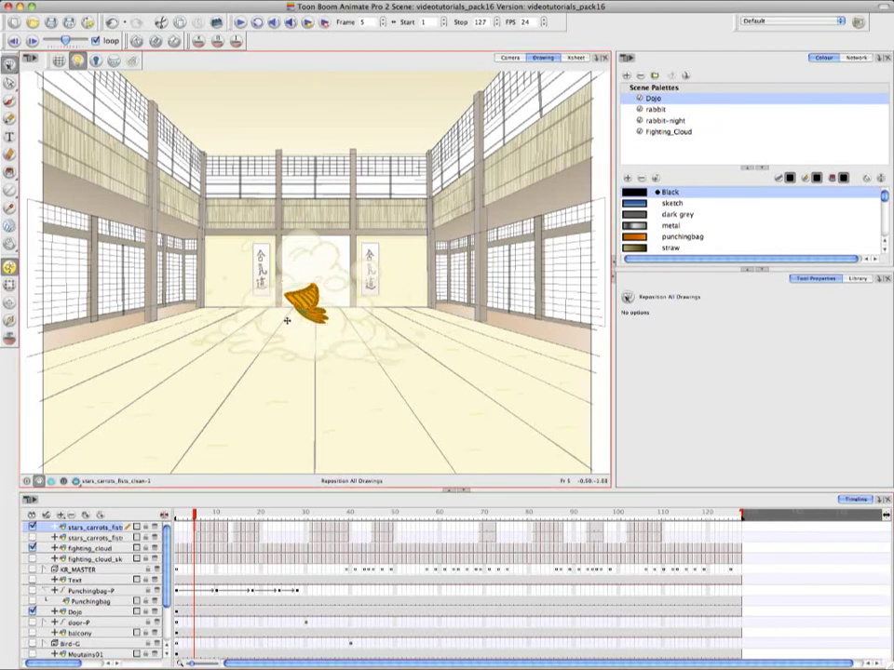
mouse_move(332, 328)
left_mouse_down()
mouse_move(341, 296)
mouse_move(330, 260)
mouse_move(341, 335)
mouse_move(353, 319)
mouse_move(343, 299)
mouse_move(354, 314)
left_mouse_up()
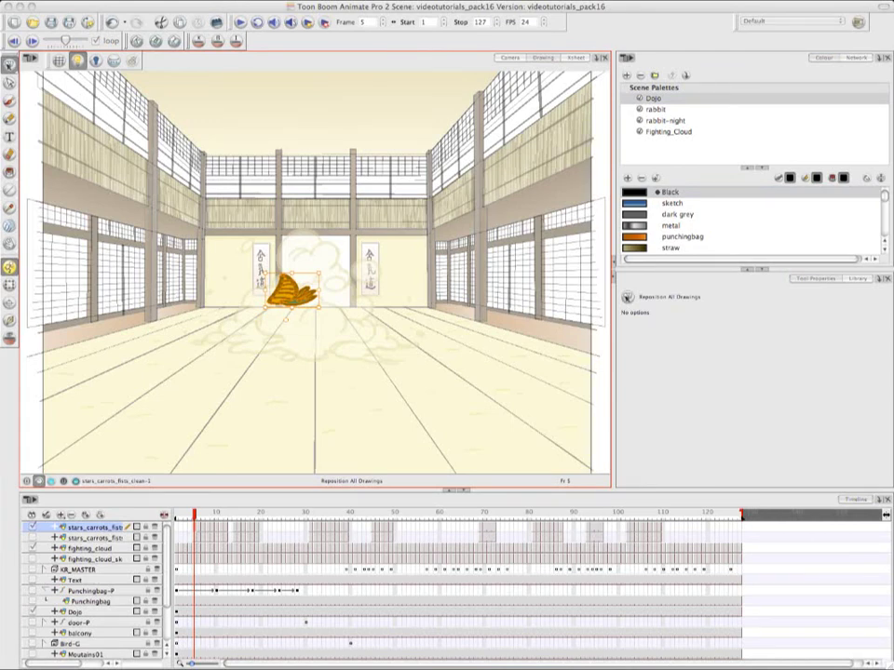
Move the pivot back inside the carrot, enlarge all the drawings from the upper-right corner, and check them along the timeline.
left_click(287, 322)
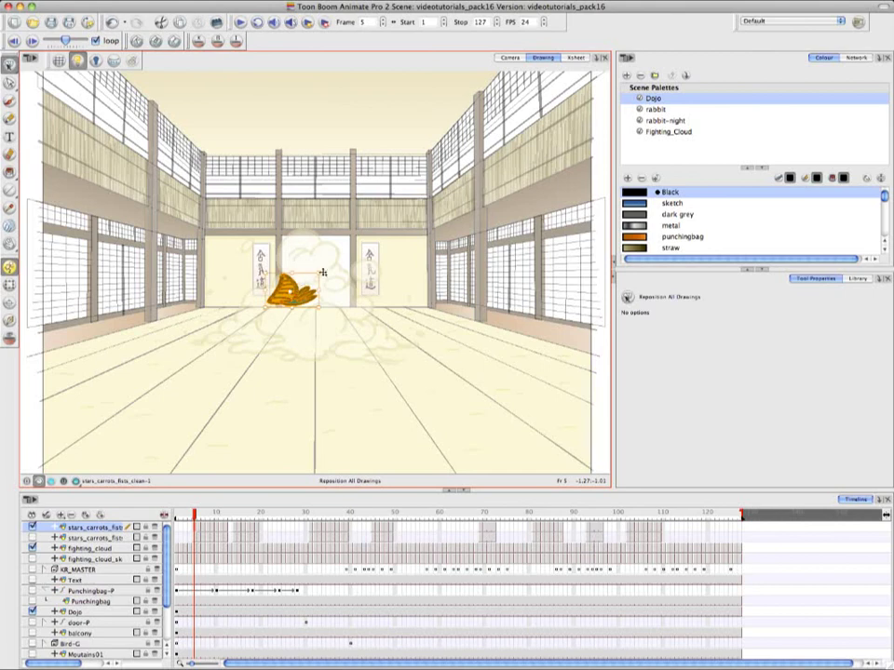
mouse_move(320, 269)
left_mouse_down()
mouse_move(351, 227)
mouse_move(353, 247)
mouse_move(345, 242)
mouse_move(367, 224)
left_mouse_up()
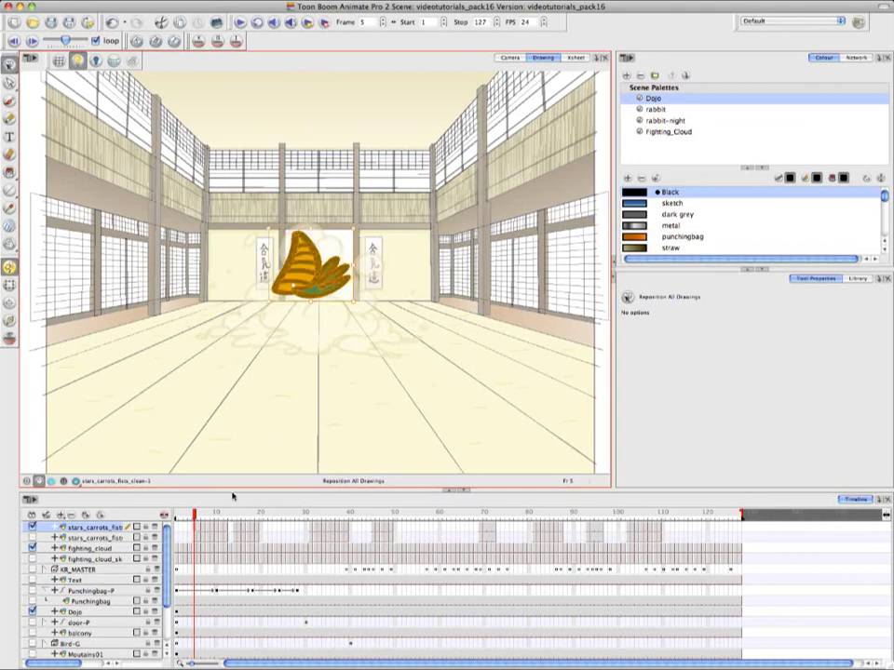
mouse_move(195, 517)
left_mouse_down()
mouse_move(221, 519)
mouse_move(194, 522)
left_mouse_up()
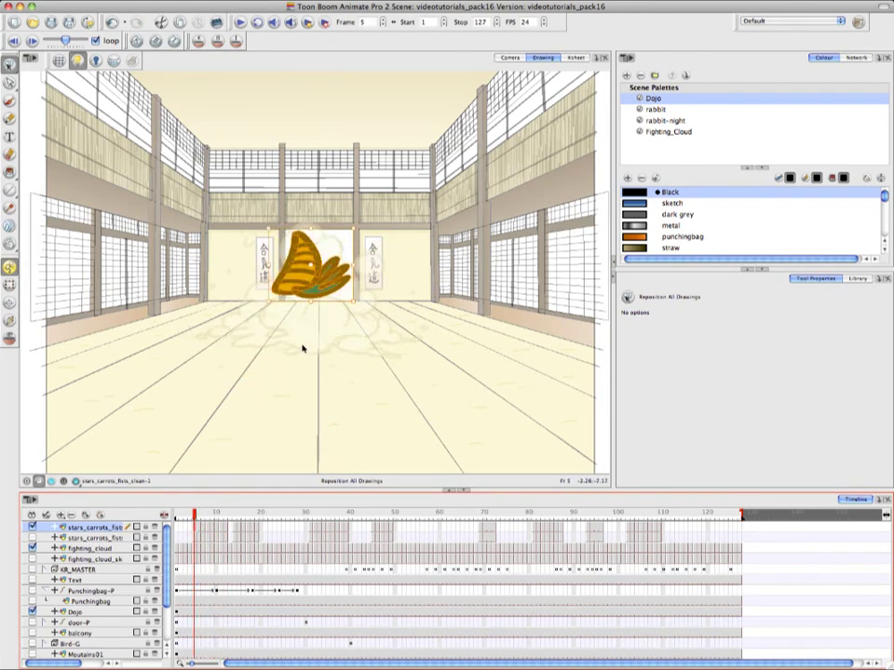